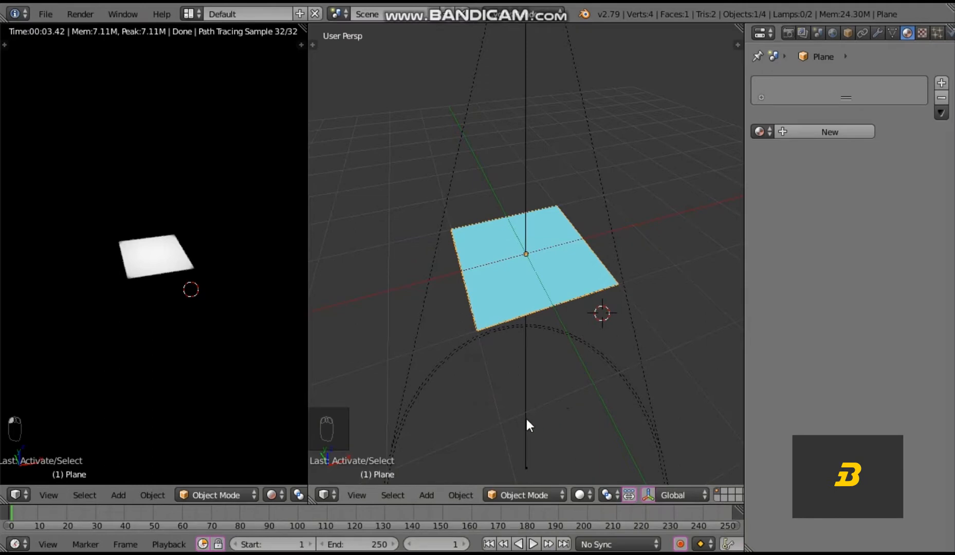
- Switch the 3D viewport to the Node Editor and create a new material for the plane
middle_click_drag(607, 355, 601, 363)
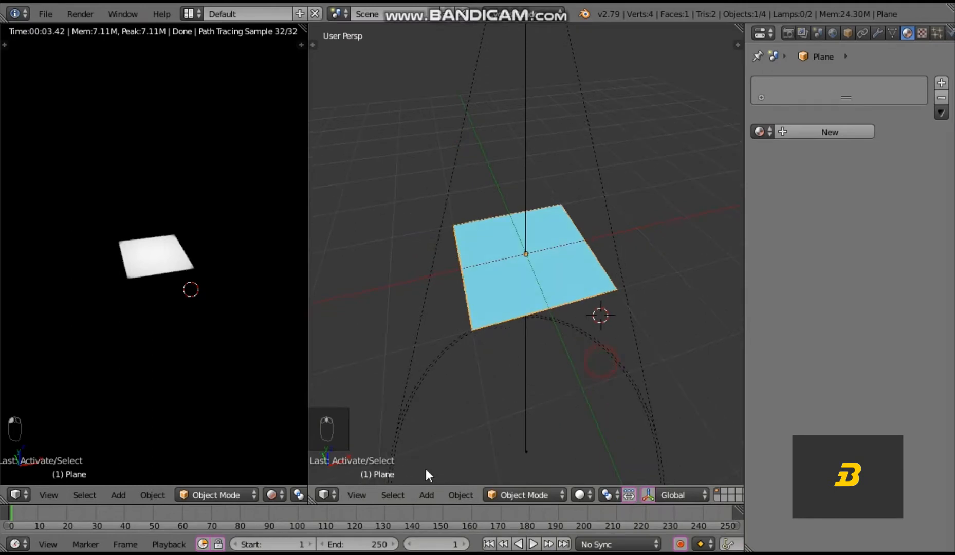
left_click(327, 494)
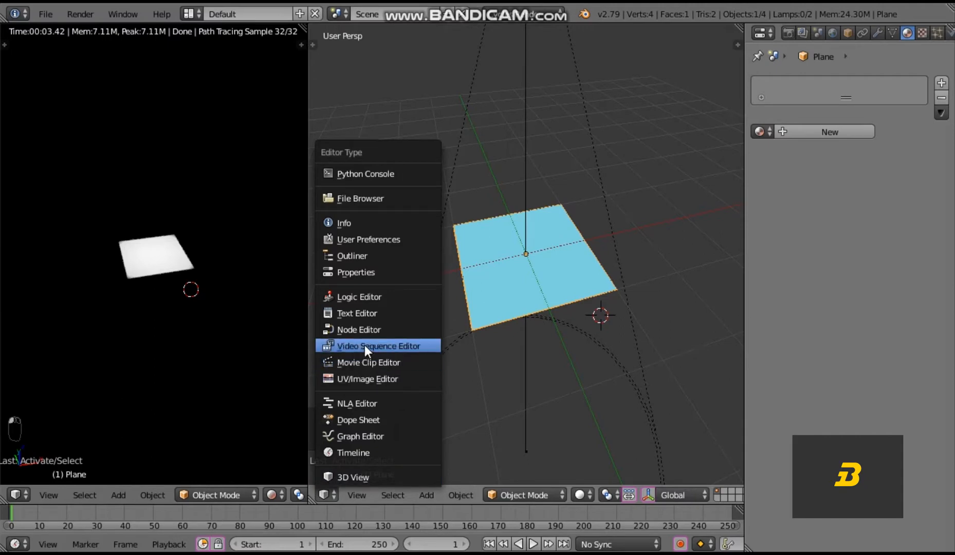
left_click(357, 330)
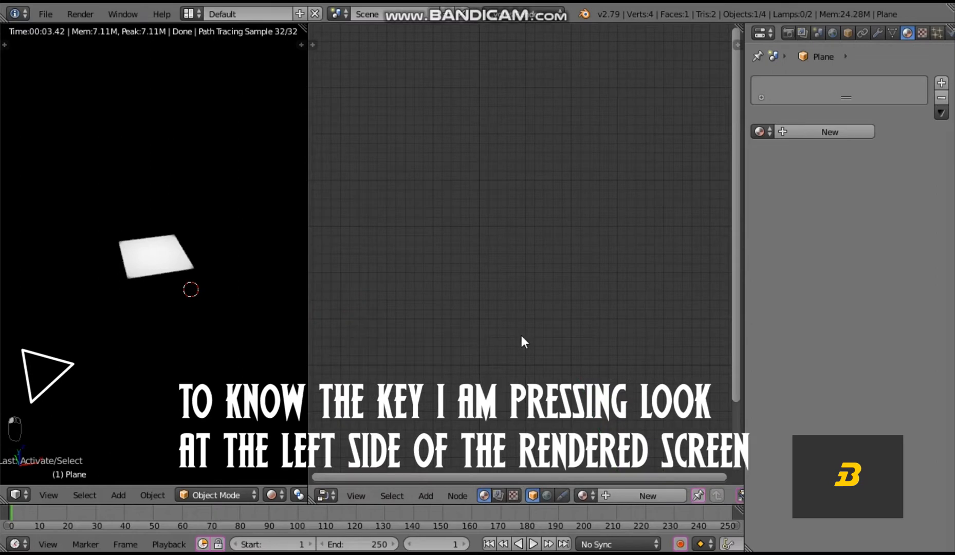
left_click(844, 129)
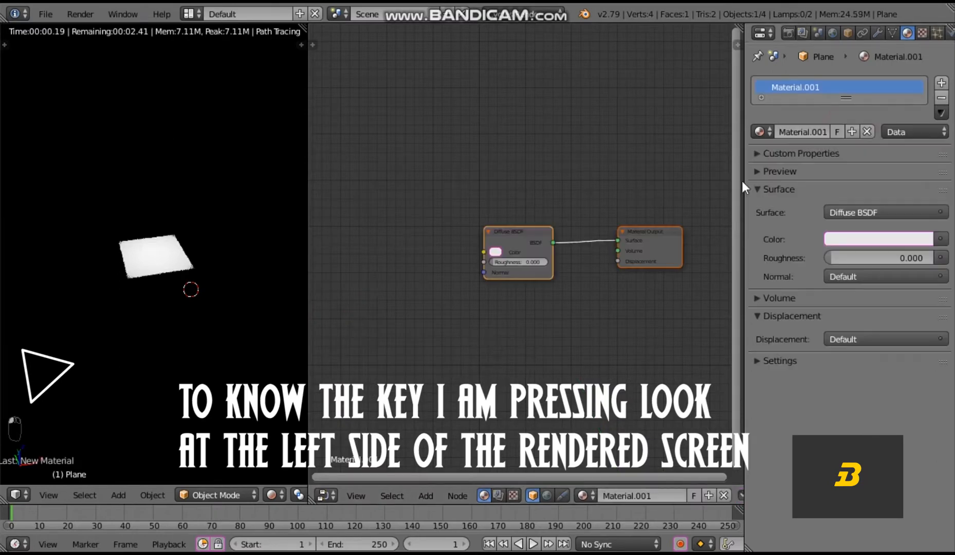
- Replace the Diffuse BSDF node with a Principled BSDF and link it to the Material Output's Surface input
mouse_move(520, 354)
middle_mouse_down()
mouse_move(556, 357)
mouse_move(507, 367)
middle_mouse_up()
scroll(489, 356, "up", 1)
scroll(507, 367, "up", 1)
left_click(571, 249)
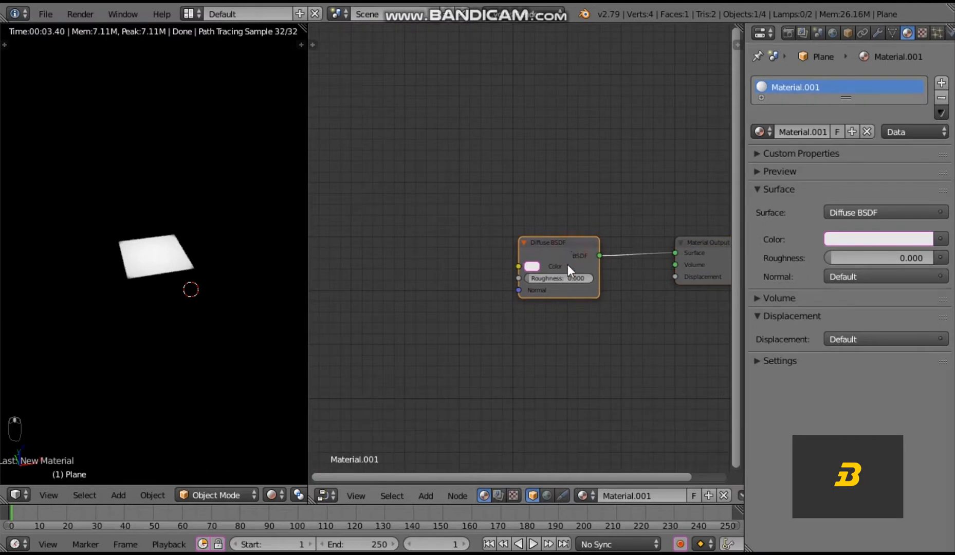
key("x")
key("shift+a")
mouse_move(530, 403)
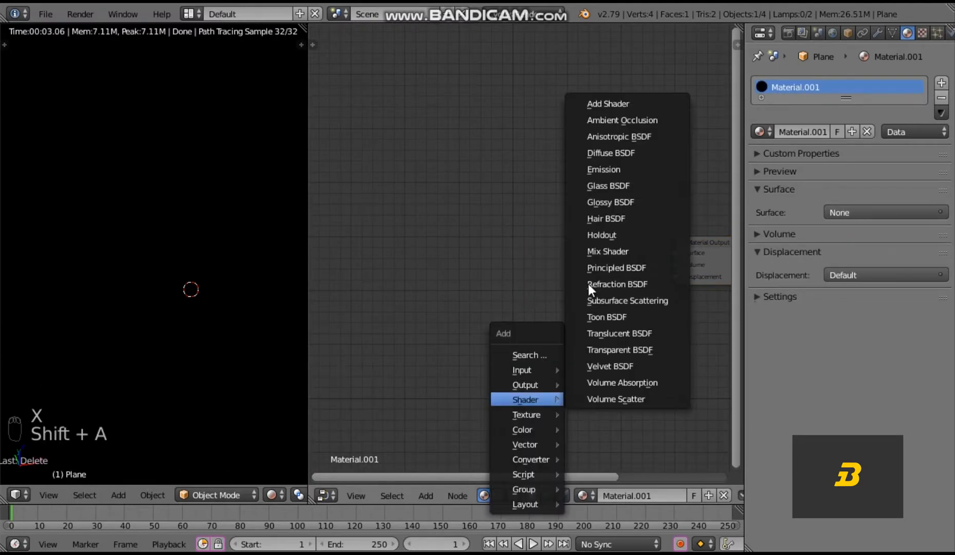
left_click(619, 269)
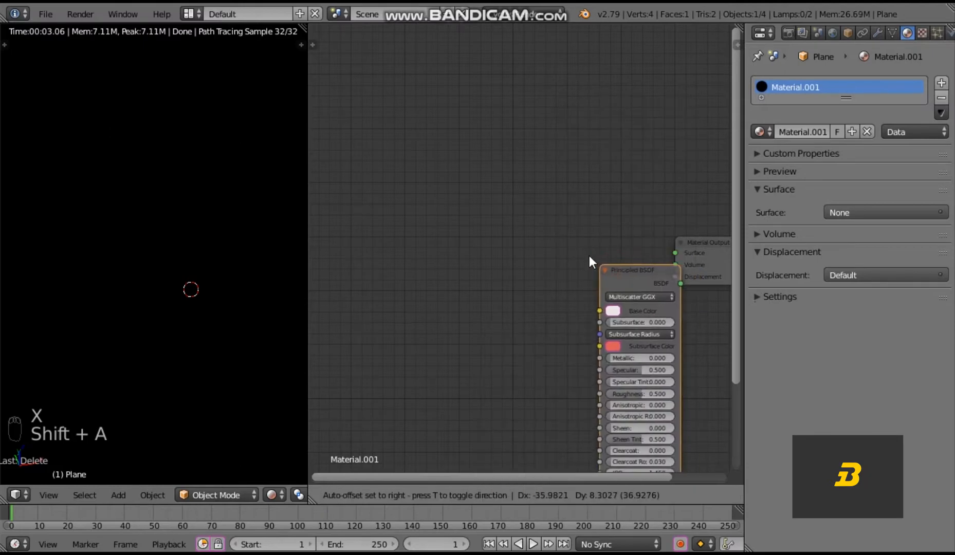
left_click(580, 226)
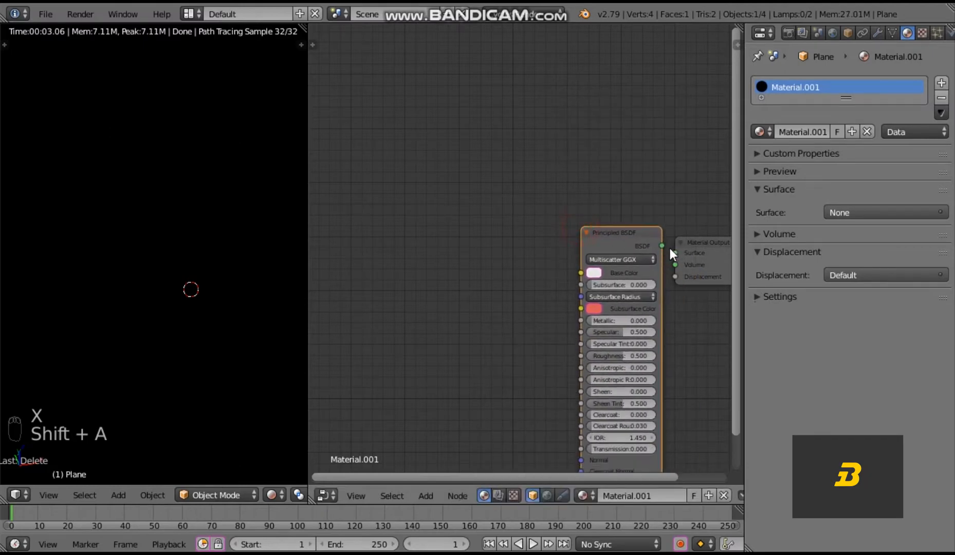
left_click_drag(663, 247, 681, 255)
- Add a ColorRamp node and link its Color output to the Principled BSDF's Base Color
key("shift+a")
mouse_move(422, 309)
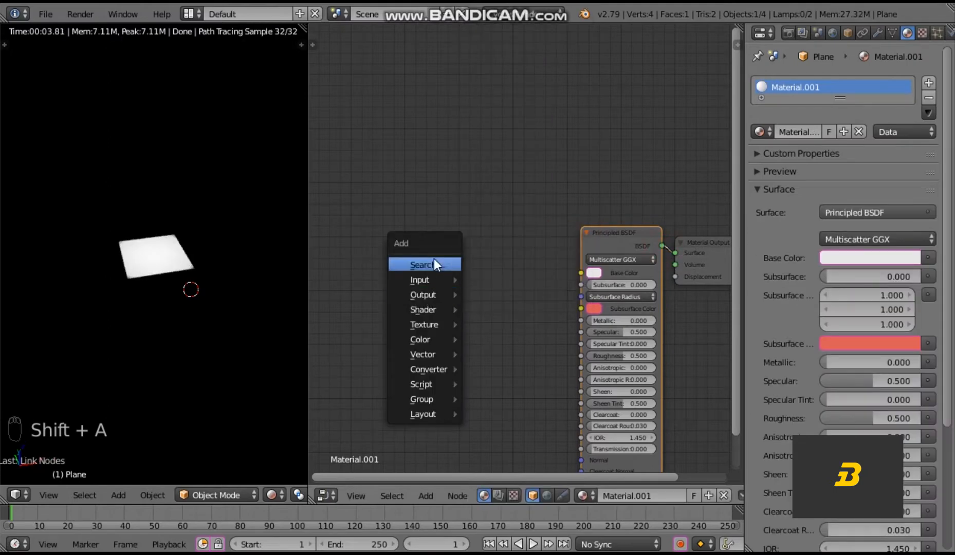
left_click(431, 259)
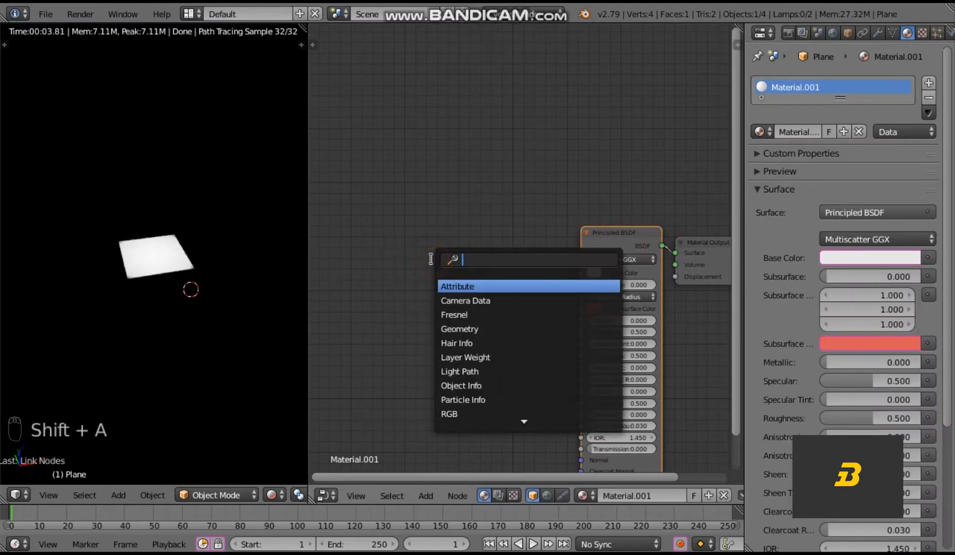
type("colo")
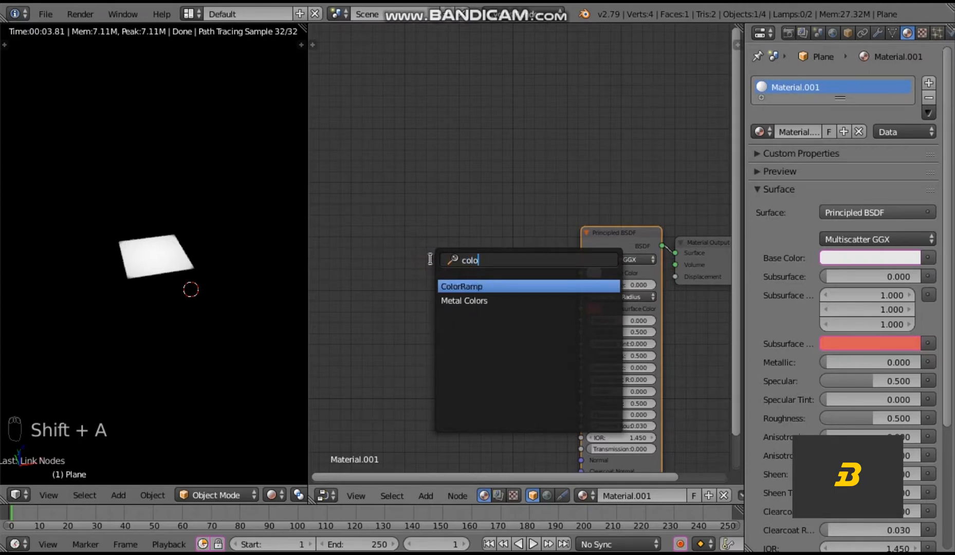
left_click(481, 282)
left_click(430, 204)
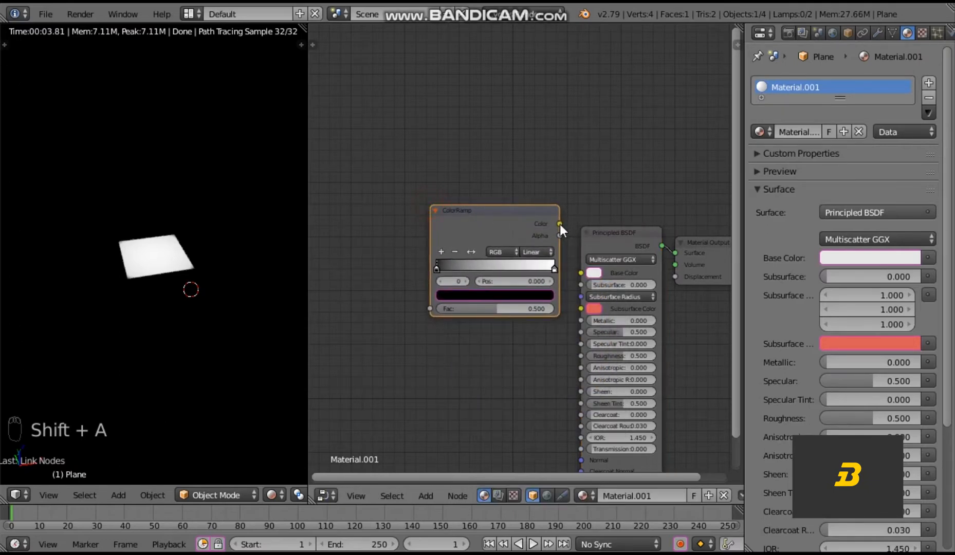
left_click_drag(560, 224, 576, 273)
- Move the ColorRamp's black stop to about position 0.218 and colour it golden brown
left_click_drag(436, 268, 462, 269)
left_click(463, 294)
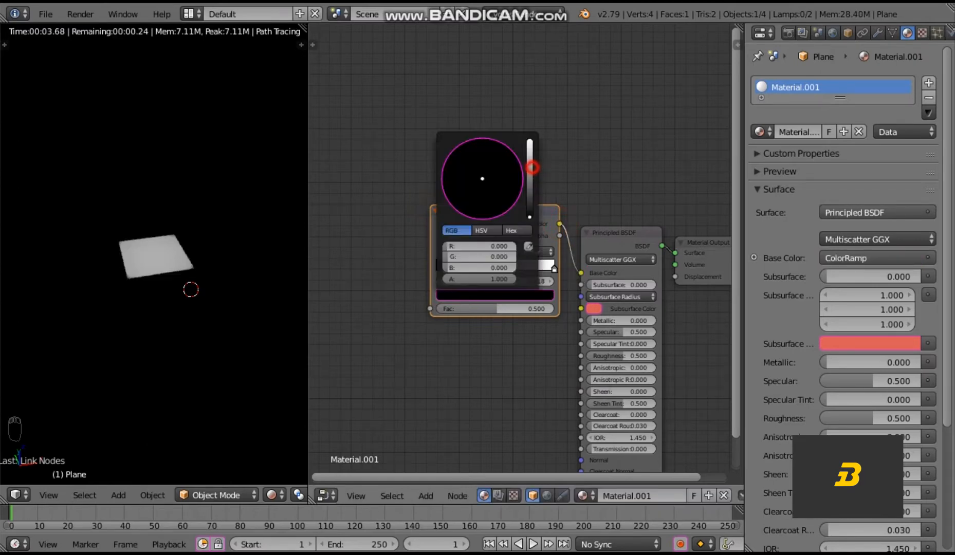
left_click_drag(530, 215, 530, 168)
left_click(463, 201)
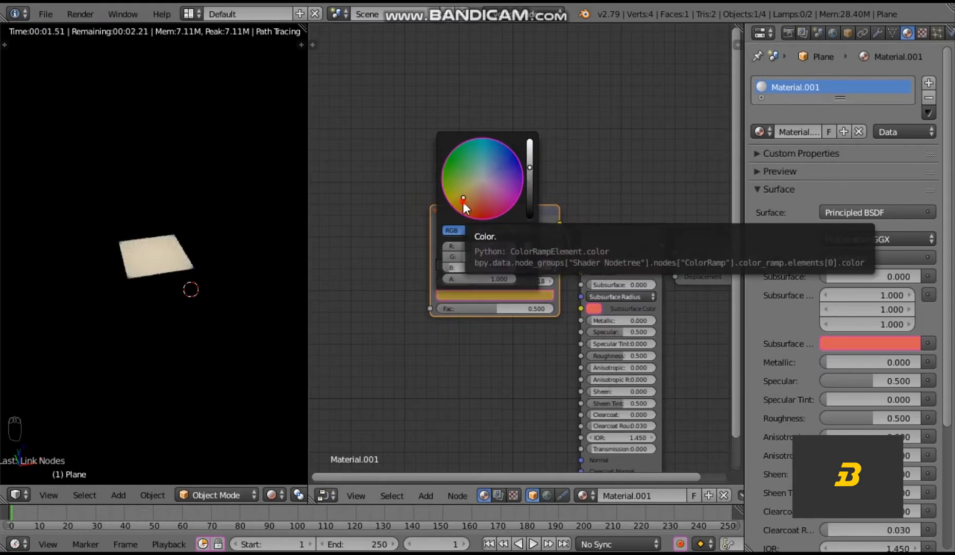
- Change the ColorRamp's white end stop to a light golden yellow
left_click(535, 263)
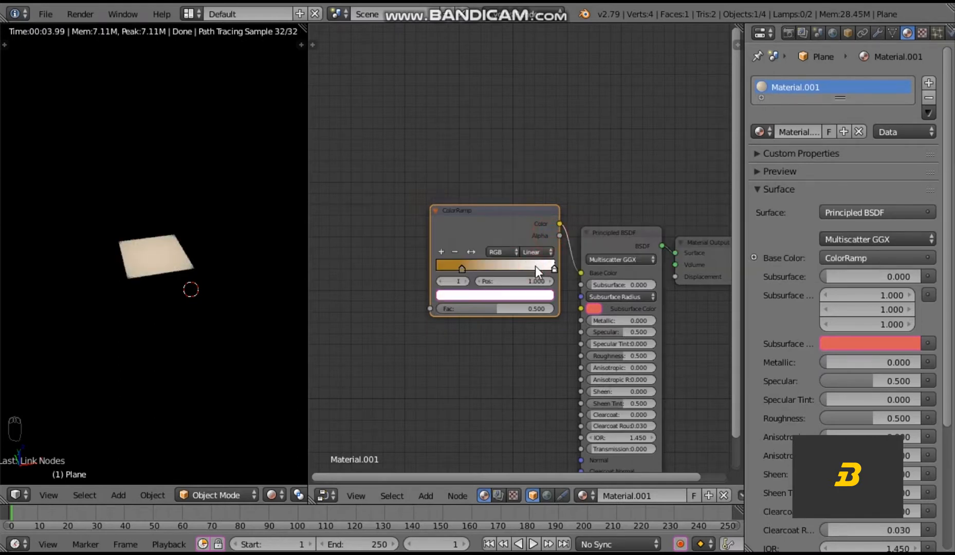
left_click(531, 296)
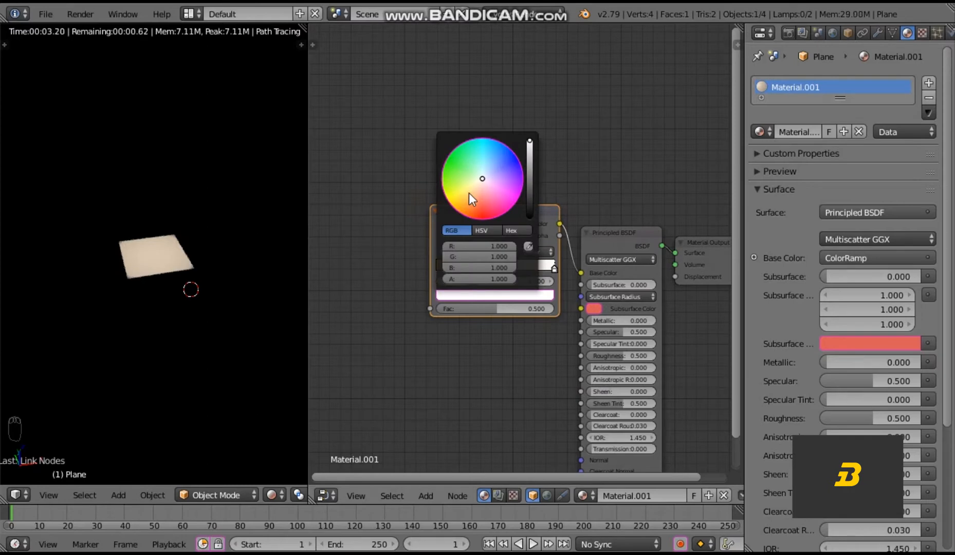
left_click(469, 193)
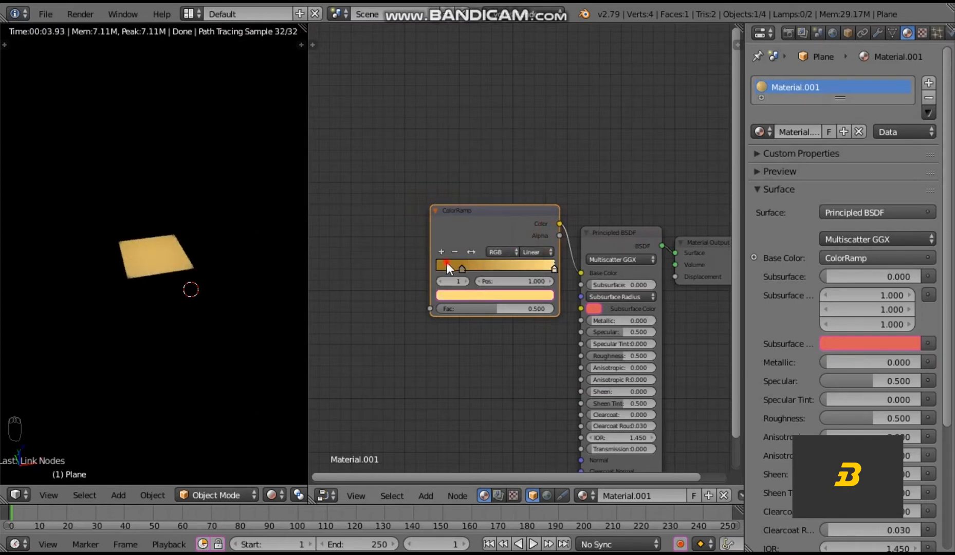
- Recolour the ColorRamp's darker stop to a burnt orange and collapse the node
left_click(448, 263)
left_click(496, 295)
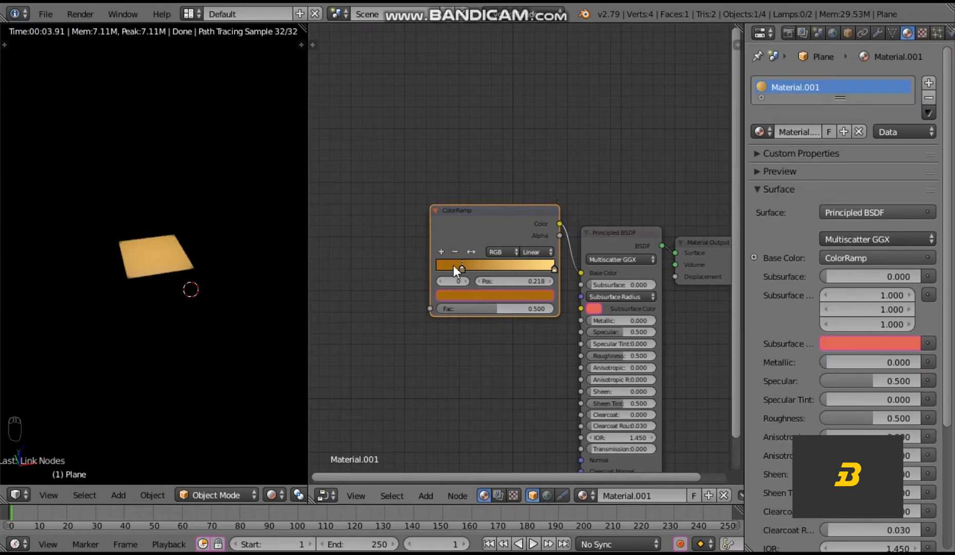
left_click(467, 295)
left_click(529, 186)
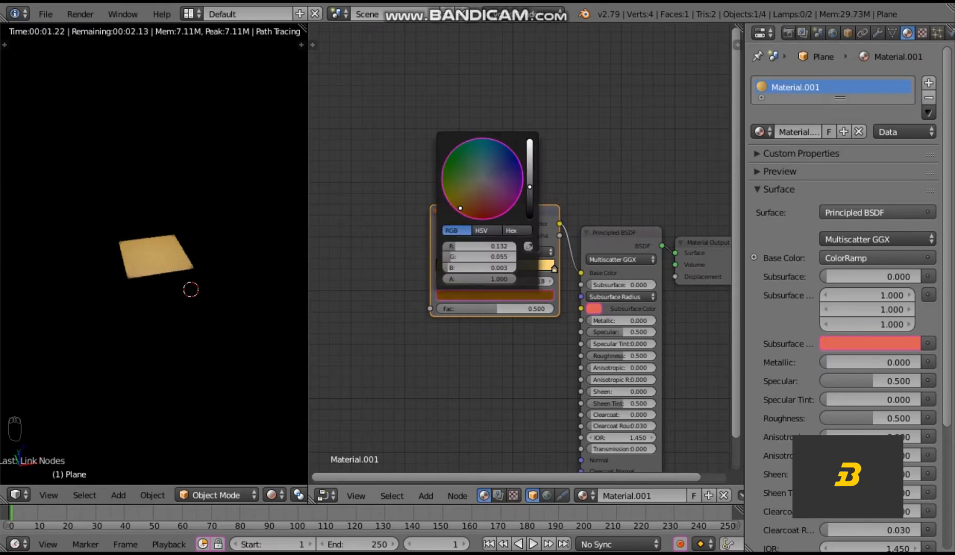
left_click_drag(530, 187, 530, 173)
left_click(469, 214)
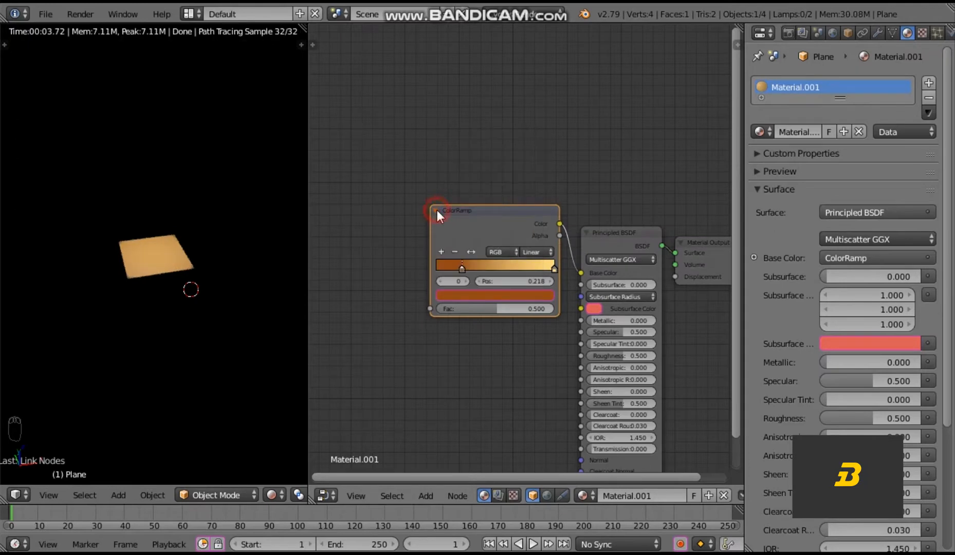
left_click(437, 210)
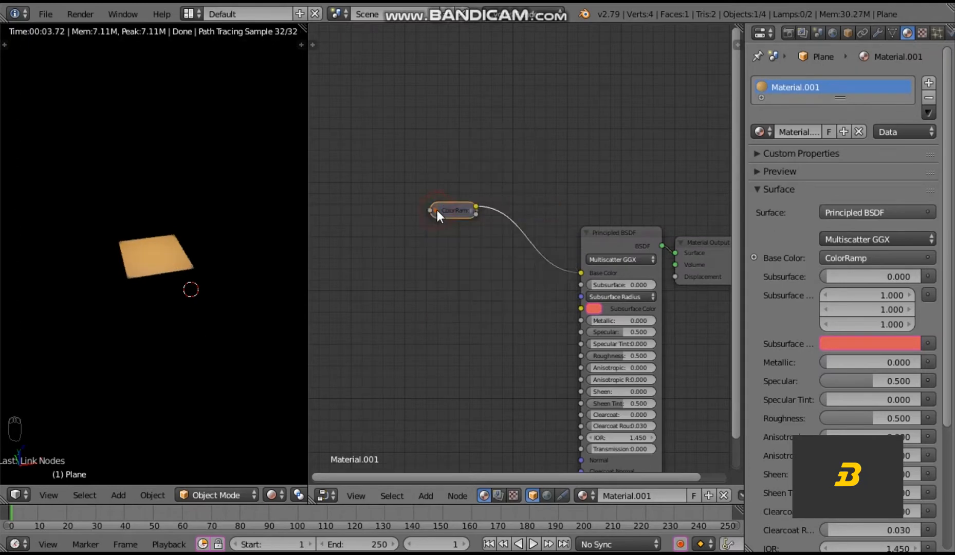
- Add a Noise Texture node and place it in the free area below the ColorRamp
key("shift+a")
left_click(446, 336)
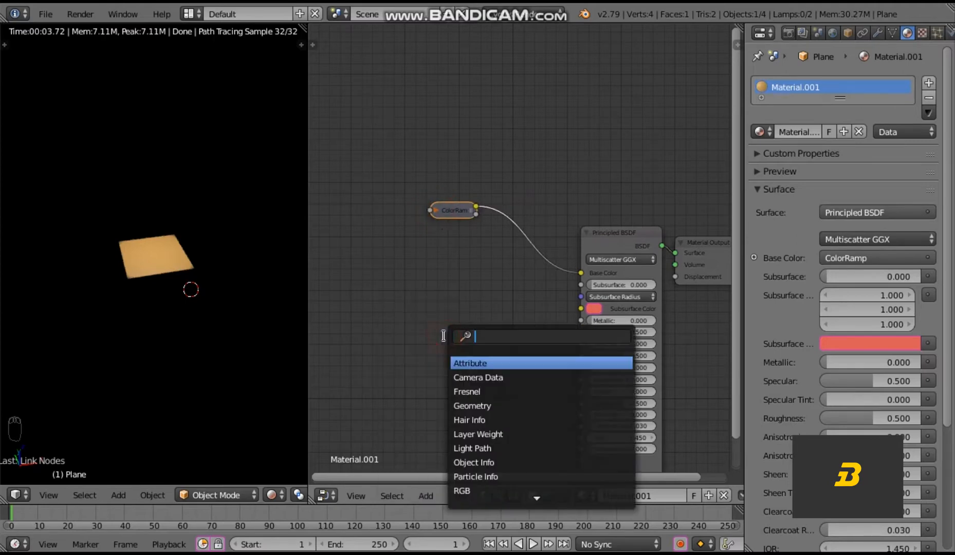
type("noise")
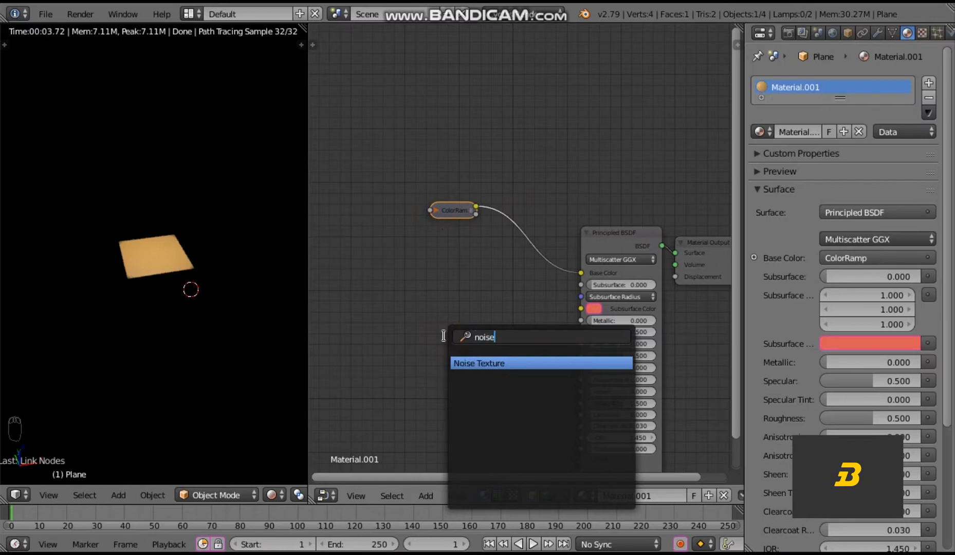
left_click(482, 366)
left_click(375, 326)
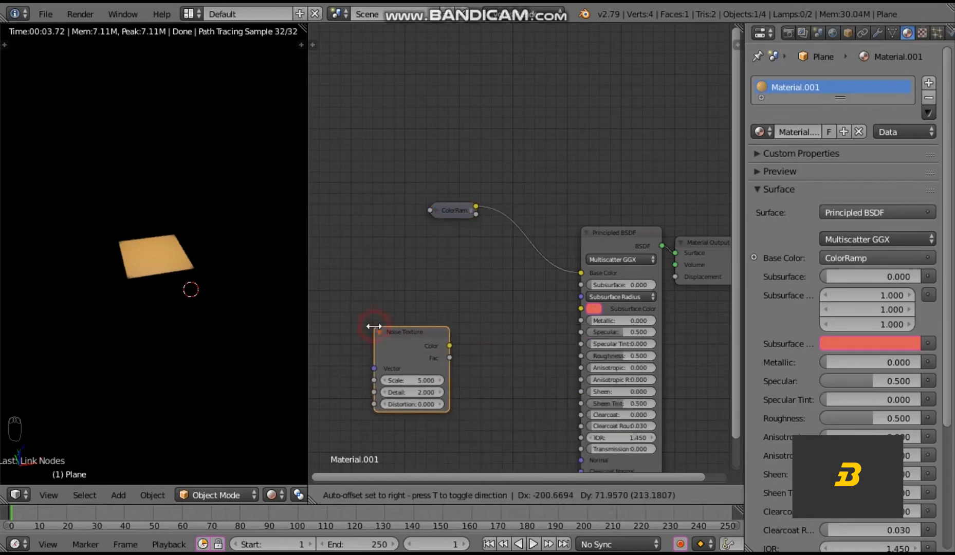
left_click_drag(454, 475, 401, 446)
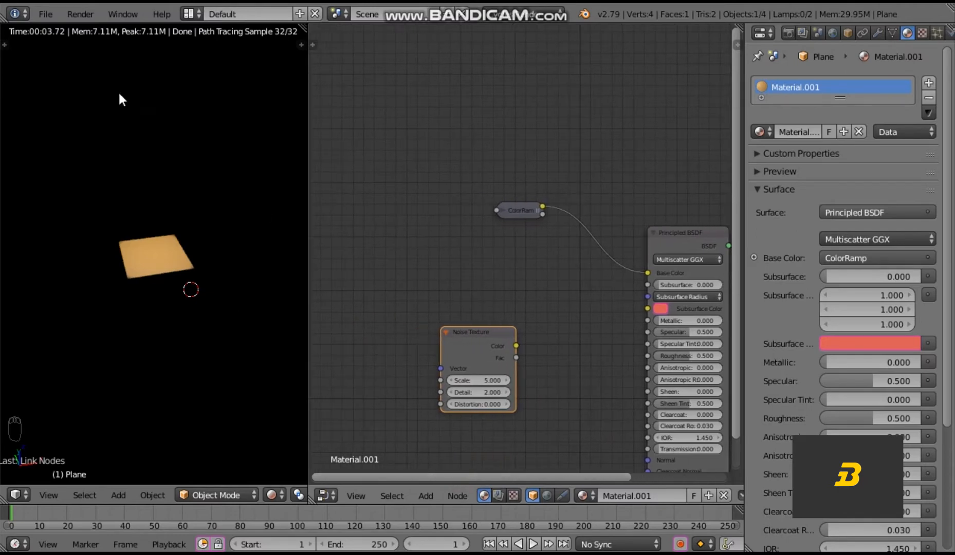
- Search the add-ons in the user preferences for "wran" to check that Node Wrangler is enabled
left_click(42, 16)
left_click(115, 180)
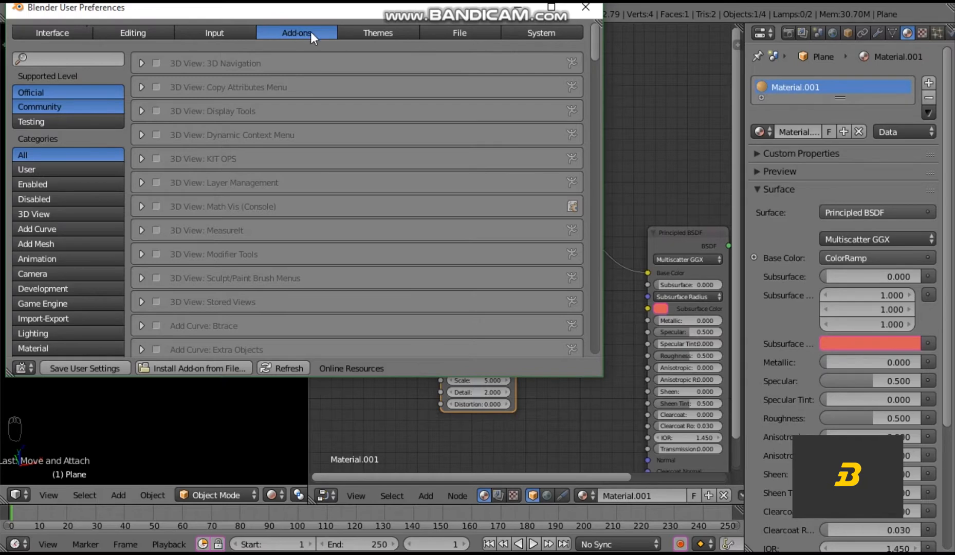
left_click(92, 57)
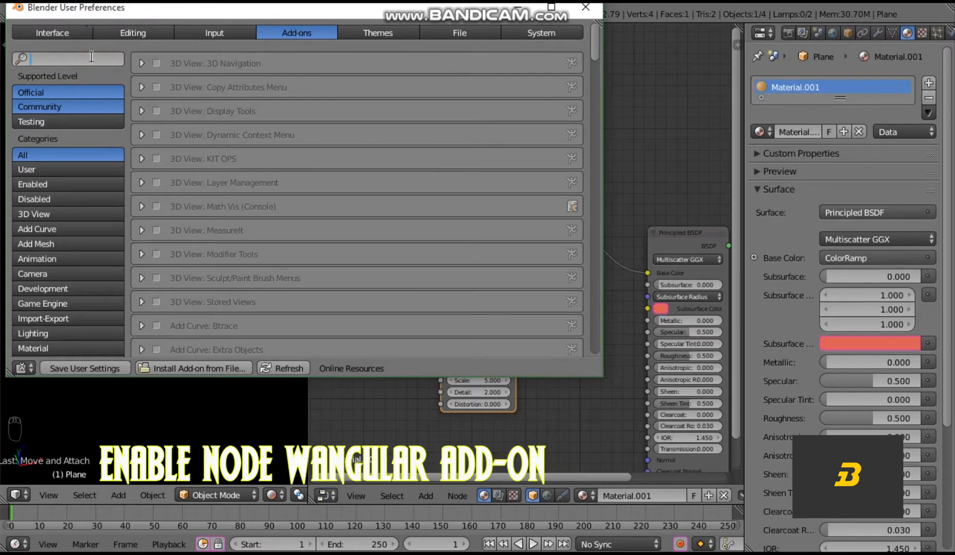
type("wra")
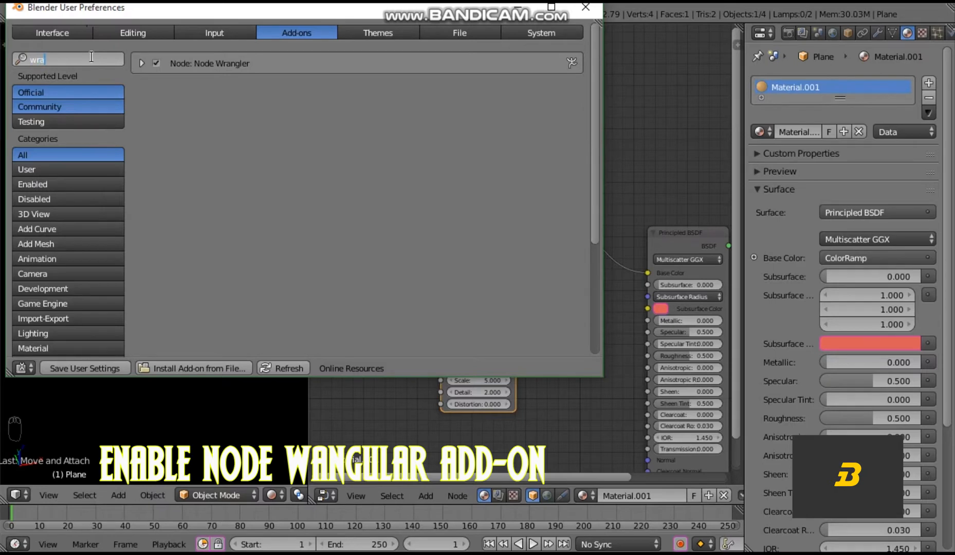
type("n")
left_click(585, 16)
- Place the Noise Texture in front of the ColorRamp and link its Color output to the ramp's Fac input
left_click_drag(465, 348, 400, 205)
left_click_drag(480, 216, 496, 212)
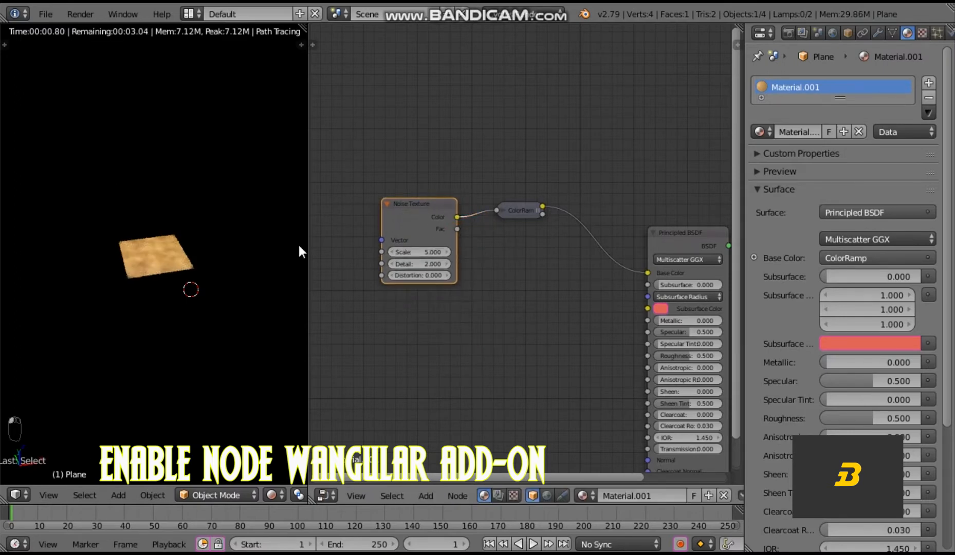
key("KP_Add")
key("KP_Add")
key("KP_Add")
key("KP_Add")
key("KP_Add")
key("KP_Add")
key("KP_Add")
key("KP_Add")
key("KP_Add")
- Add Mapping and Texture Coordinate nodes to the Noise Texture and link the Object output to the Mapping's Vector input
key("ctrl+t")
scroll(437, 231, "up", 7, "ctrl")
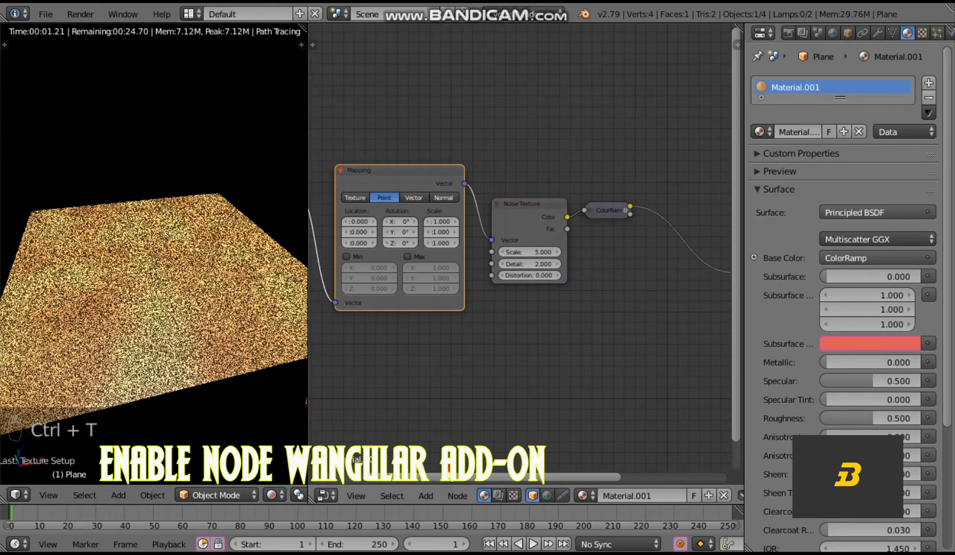
key("KP_Subtract")
left_click_drag(422, 229, 459, 303)
key("KP_Subtract")
key("KP_Subtract")
key("KP_Subtract")
key("KP_Subtract")
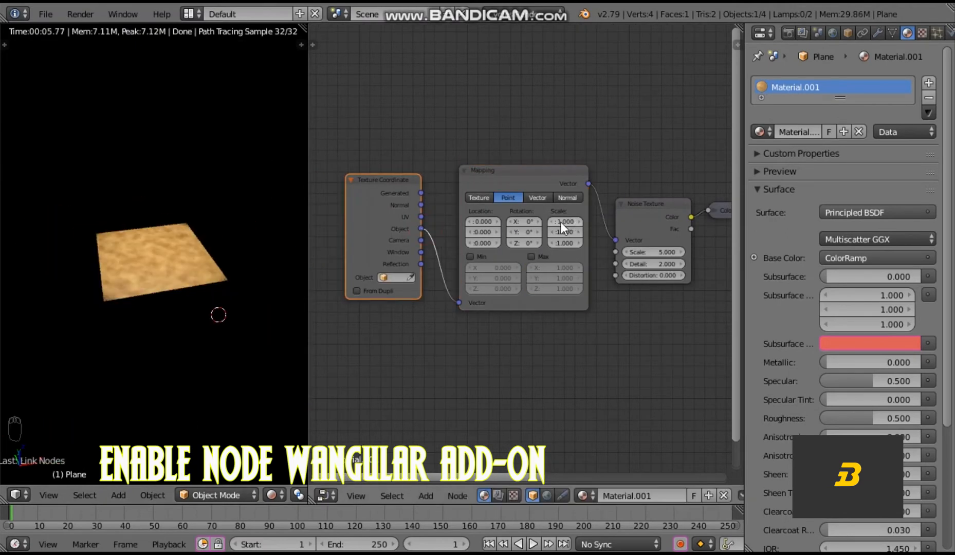
- Set the Mapping scale to X 2.000 and Y 0.500, and the Noise Texture scale to 6.000
left_click(562, 223)
type("1.2")
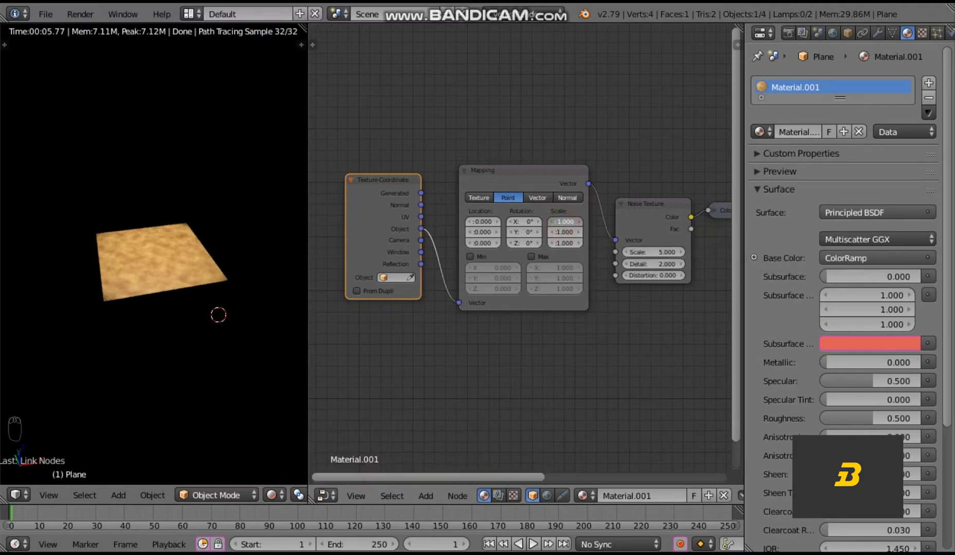
key("Return")
left_click_drag(561, 222, 596, 223)
mouse_move(653, 253)
left_mouse_down()
mouse_move(644, 253)
mouse_move(653, 252)
left_mouse_up()
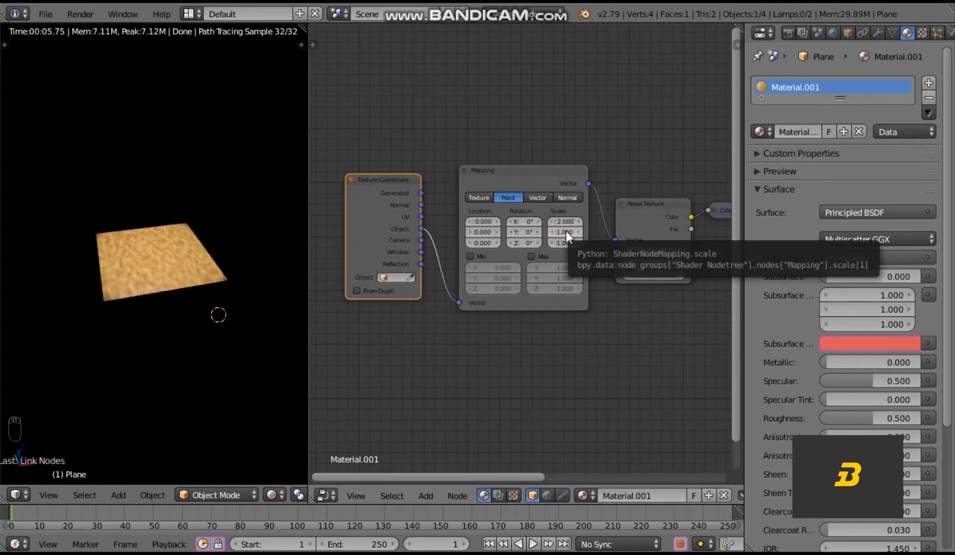
left_click_drag(566, 231, 540, 231)
- Add a Bump node below the Noise Texture, connecting the noise's Fac to its Height and its Normal output to the Principled BSDF's Normal
left_click_drag(476, 479, 584, 483)
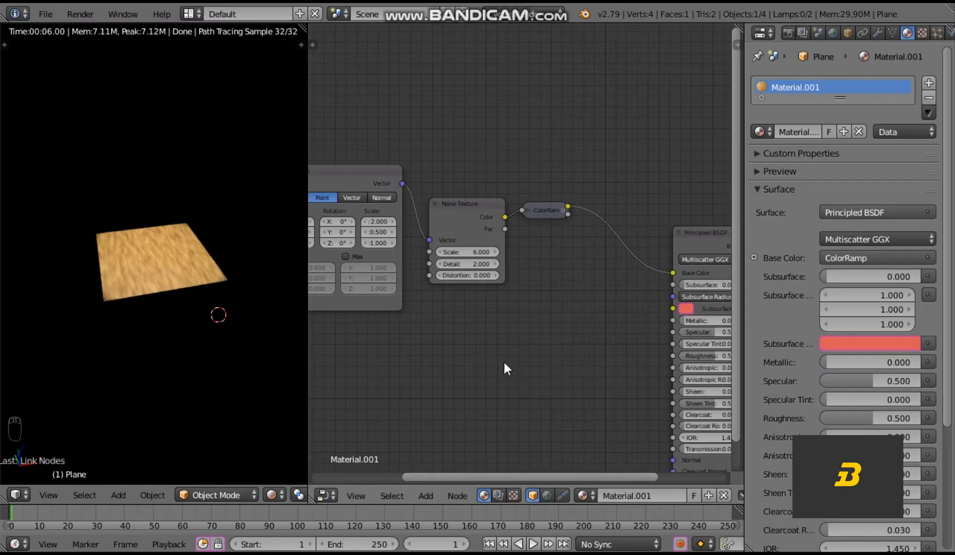
key("shift+a")
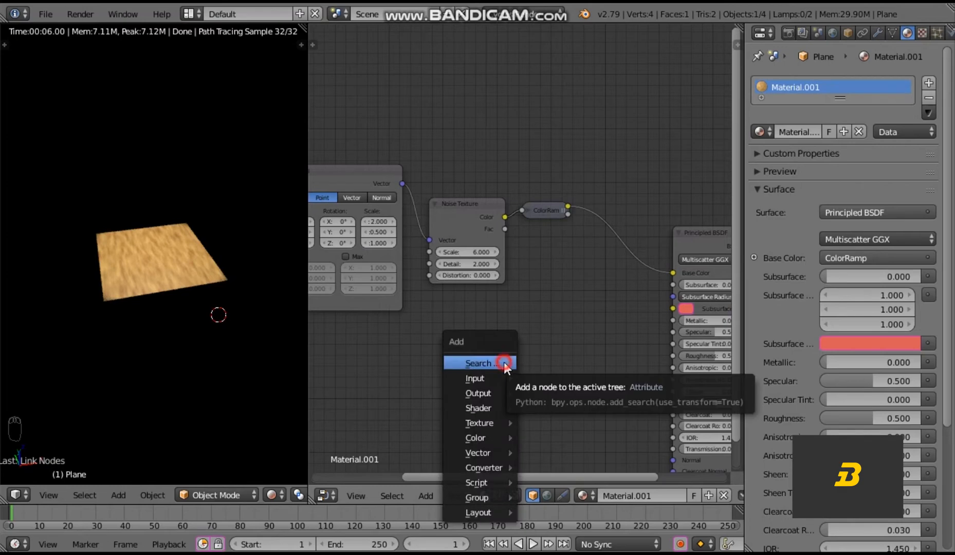
left_click(504, 363)
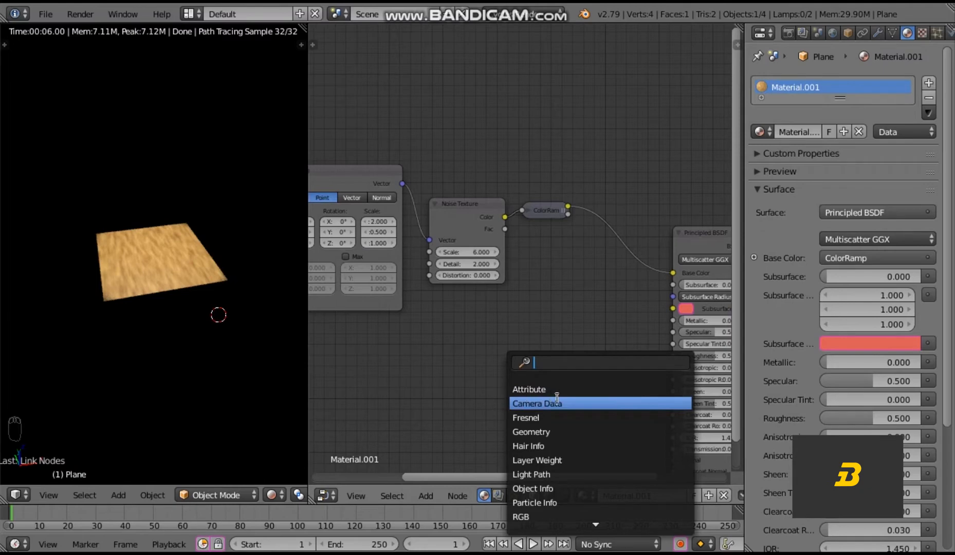
left_click(561, 366)
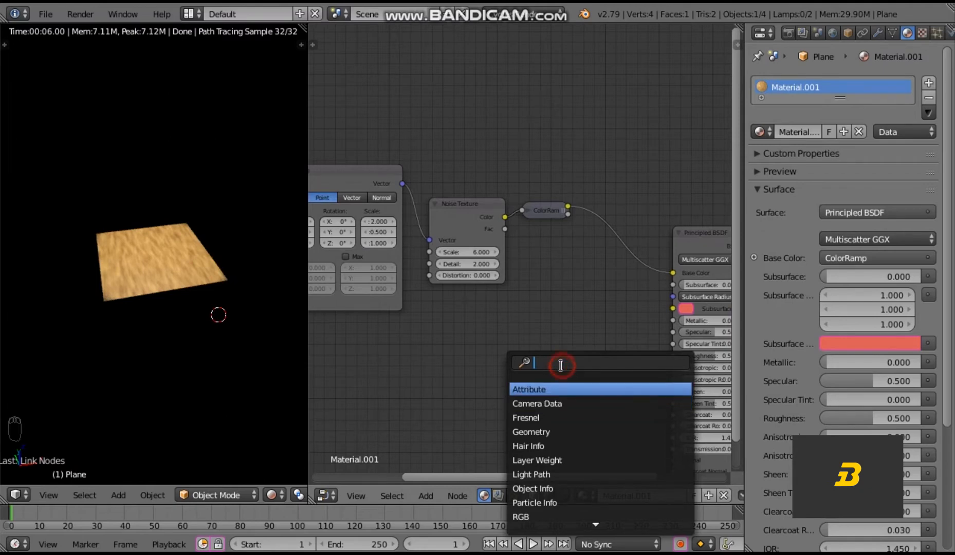
type("b")
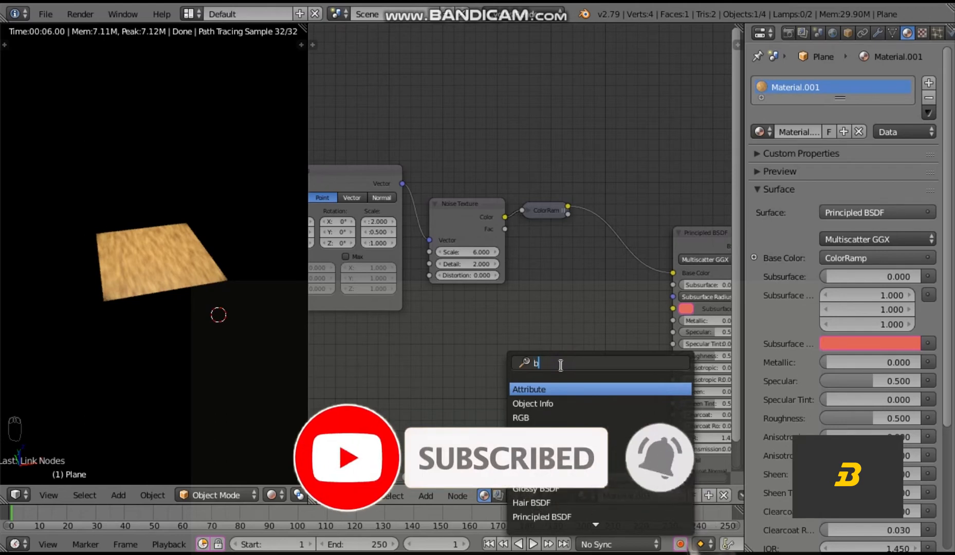
type("ump")
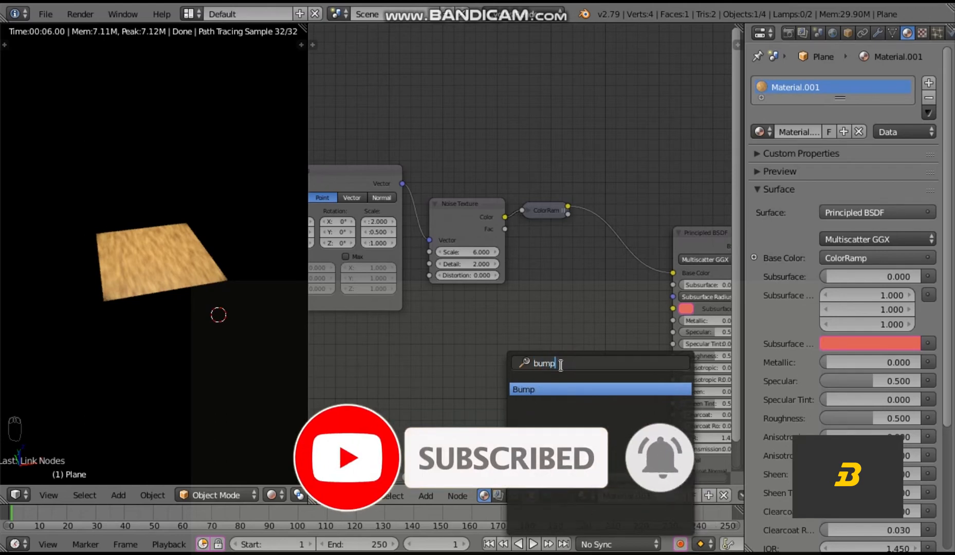
left_click(544, 393)
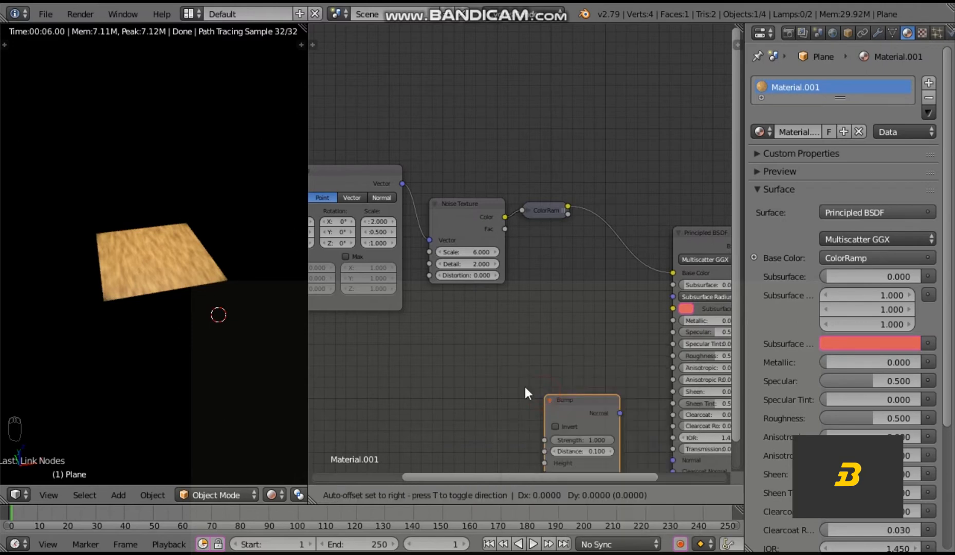
left_click(445, 329)
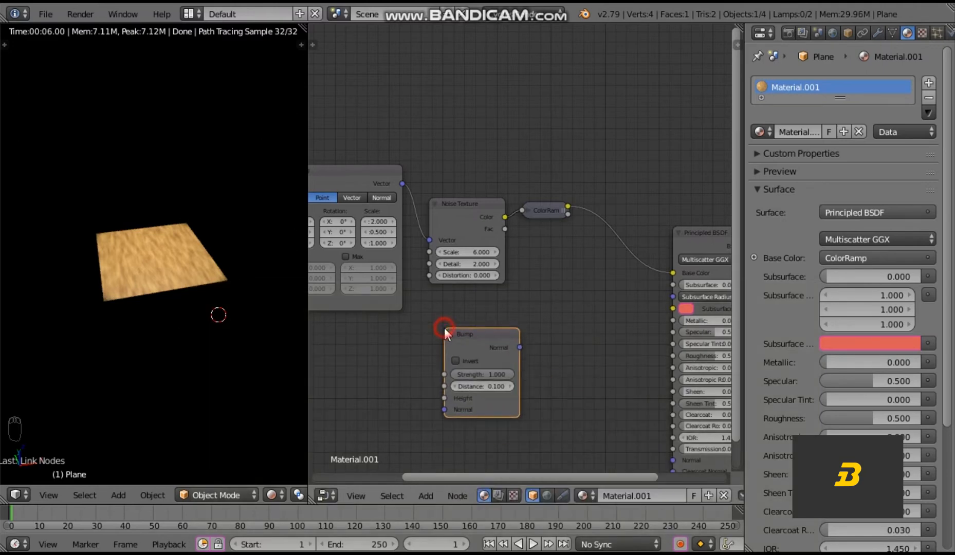
left_click(115, 390)
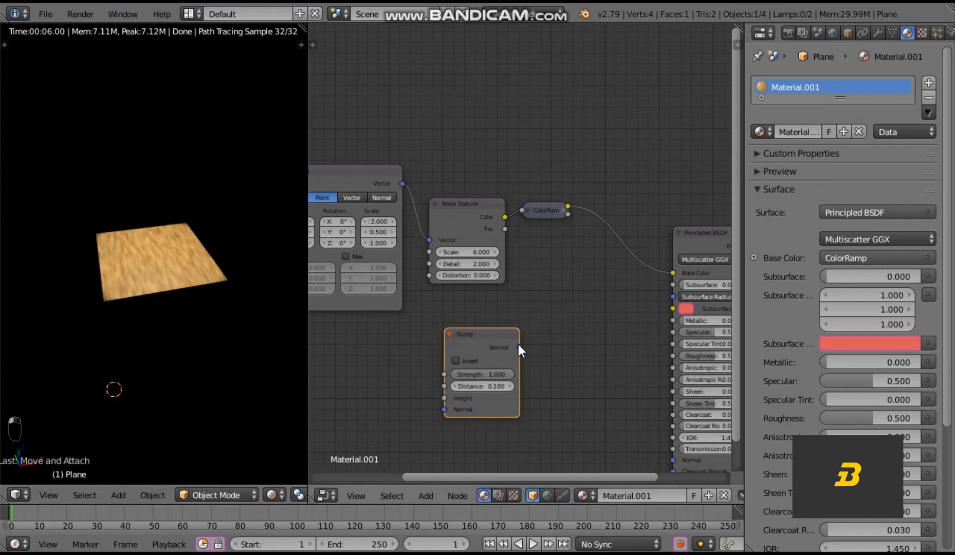
left_click_drag(525, 347, 671, 461)
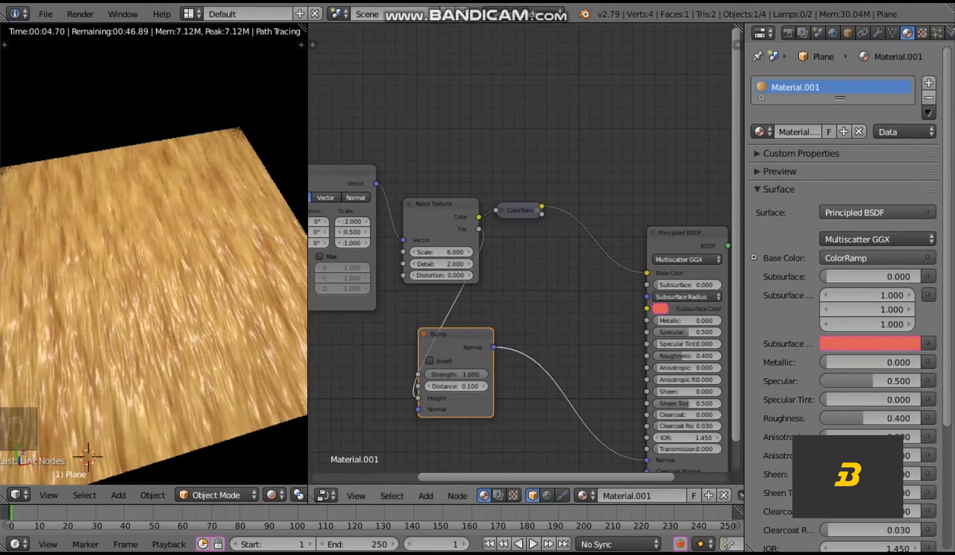
- Return the viewport to solid shading and scale the plane down along the global Y axis into a narrow rectangle
key("KP_Subtract")
key("KP_Subtract")
key("KP_Subtract")
key("KP_Subtract")
key("KP_Subtract")
key("KP_Subtract")
key("KP_Subtract")
key("KP_Subtract")
key("KP_Subtract")
key("KP_Subtract")
key("KP_Subtract")
key("shift+z")
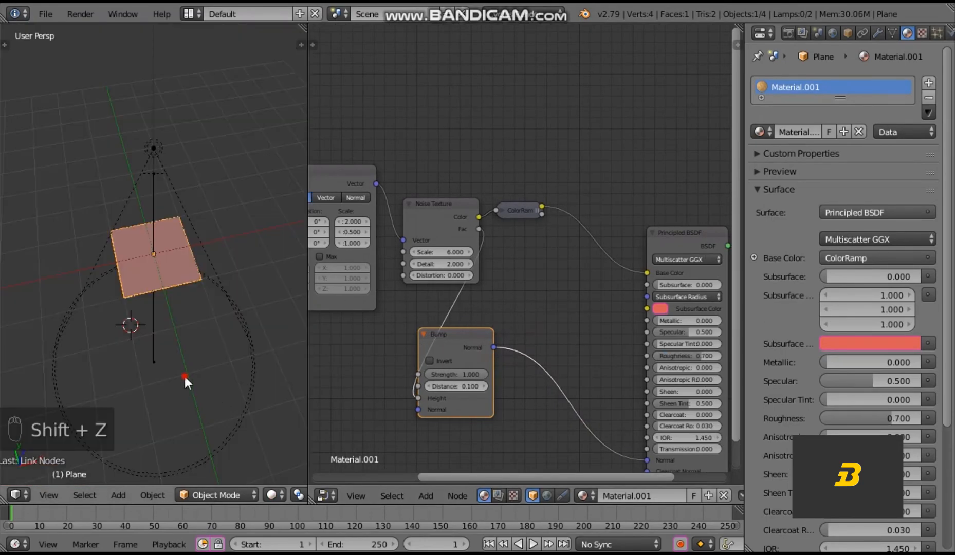
middle_click_drag(185, 360, 222, 354)
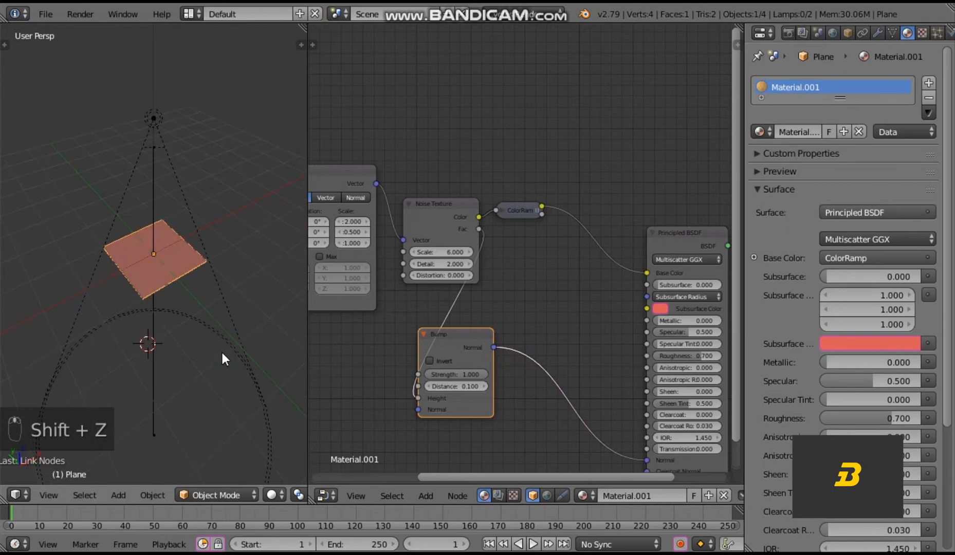
key("s")
key("y")
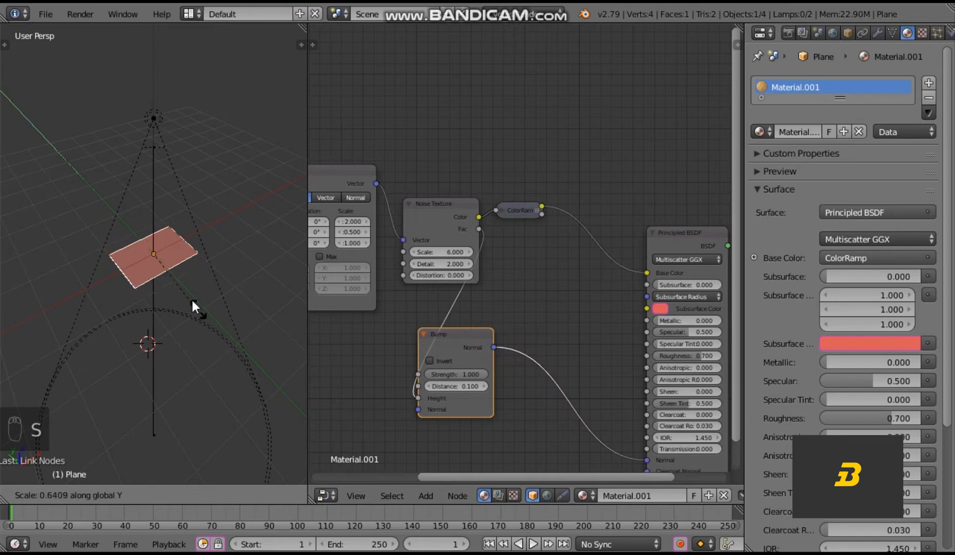
left_click(186, 289)
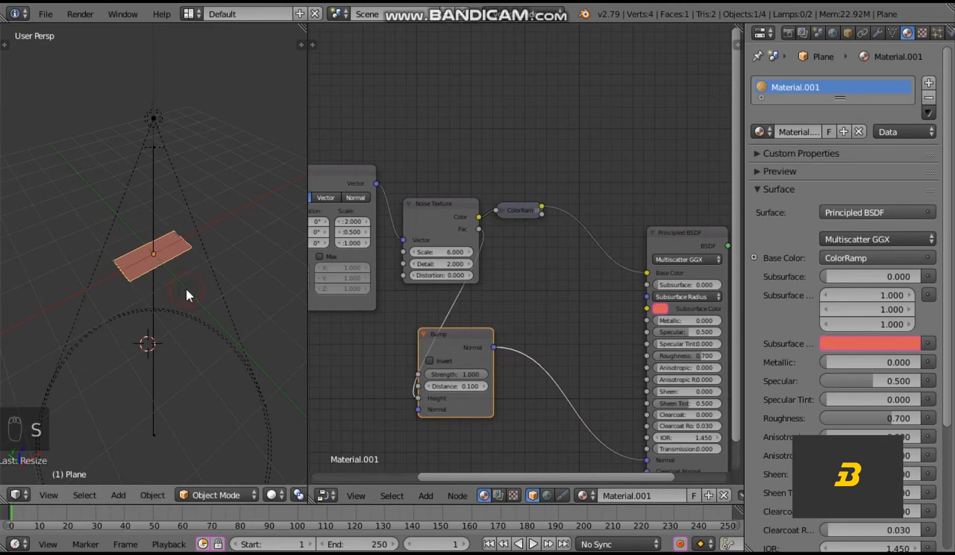
- In Edit Mode, extrude the rectangle's face upward by about 0.25 to form a thin slab
key("Tab")
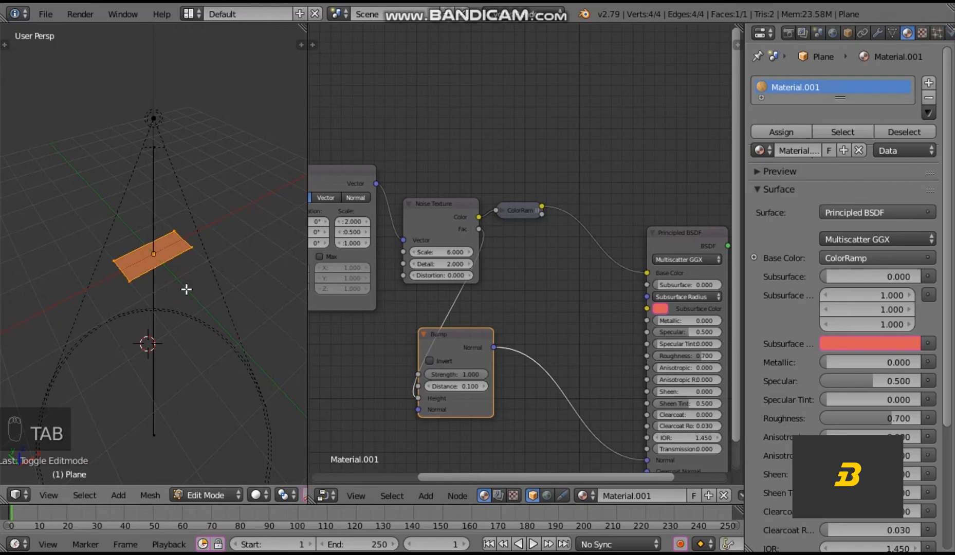
key("KP_Add")
key("KP_Add")
key("KP_Add")
key("KP_Add")
key("KP_Add")
key("KP_Add")
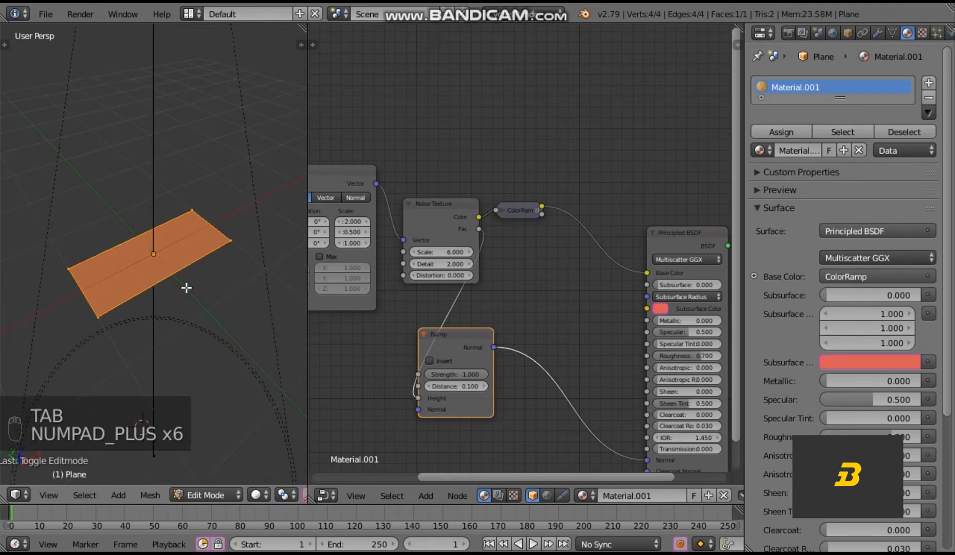
key("e")
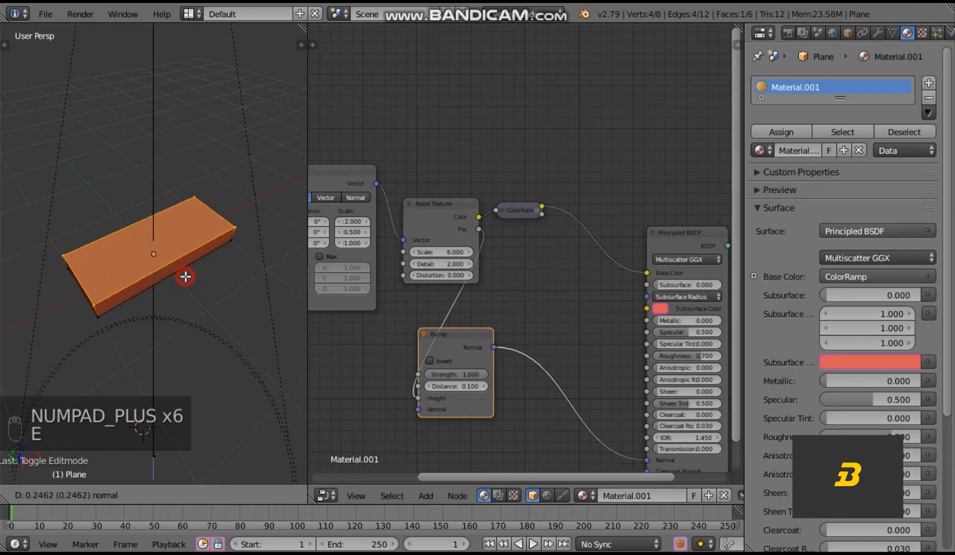
left_click(192, 329)
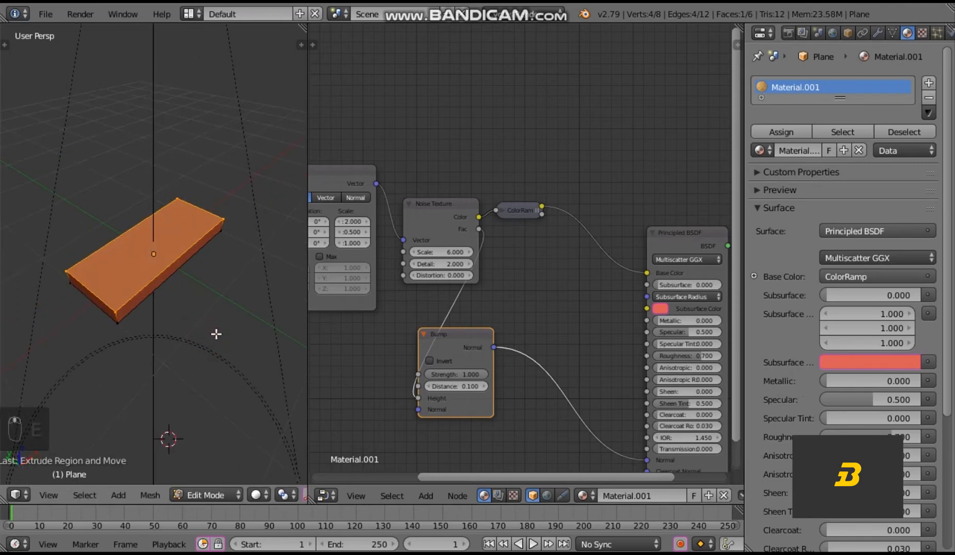
- Widen the 3D viewport by shrinking the node editor next to it
key("shift+z")
key("shift+z")
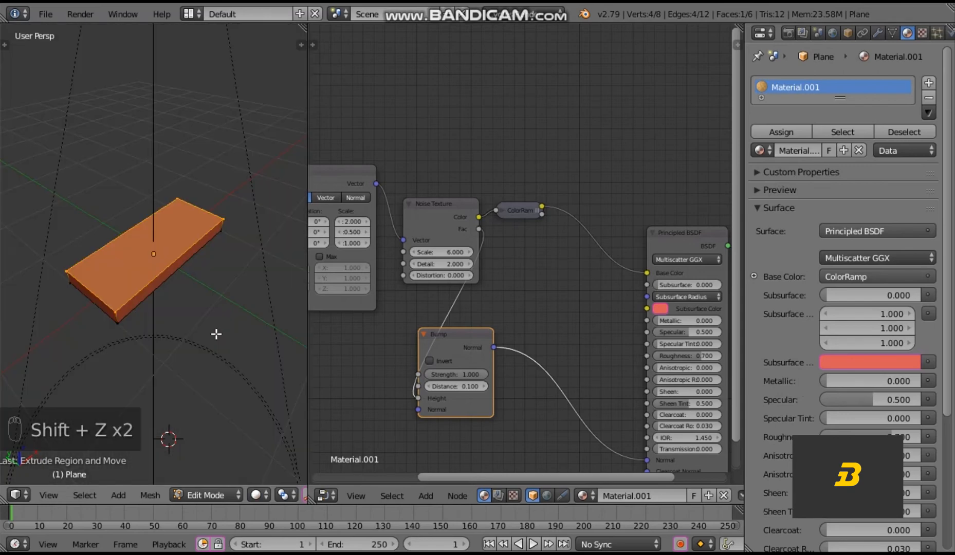
middle_click_drag(183, 323, 196, 268)
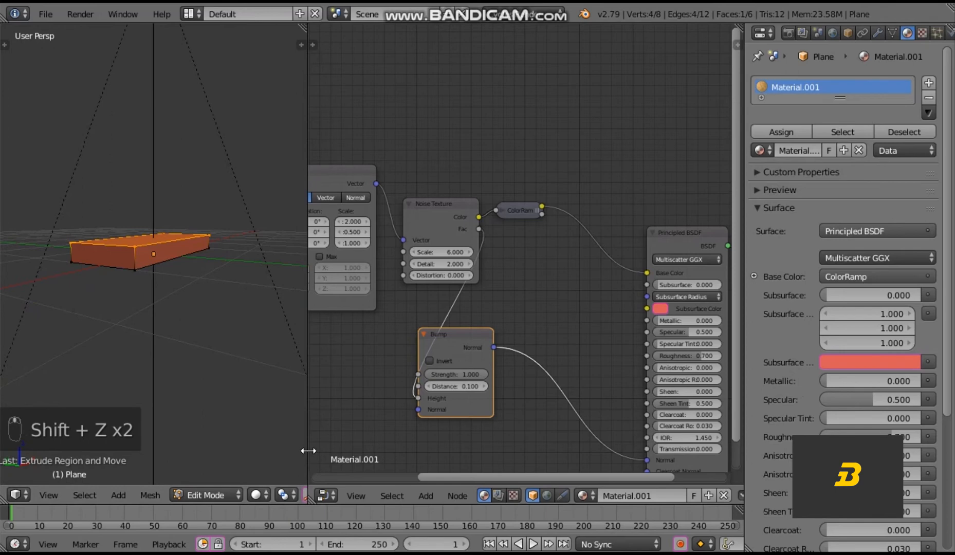
left_click_drag(333, 447, 439, 450)
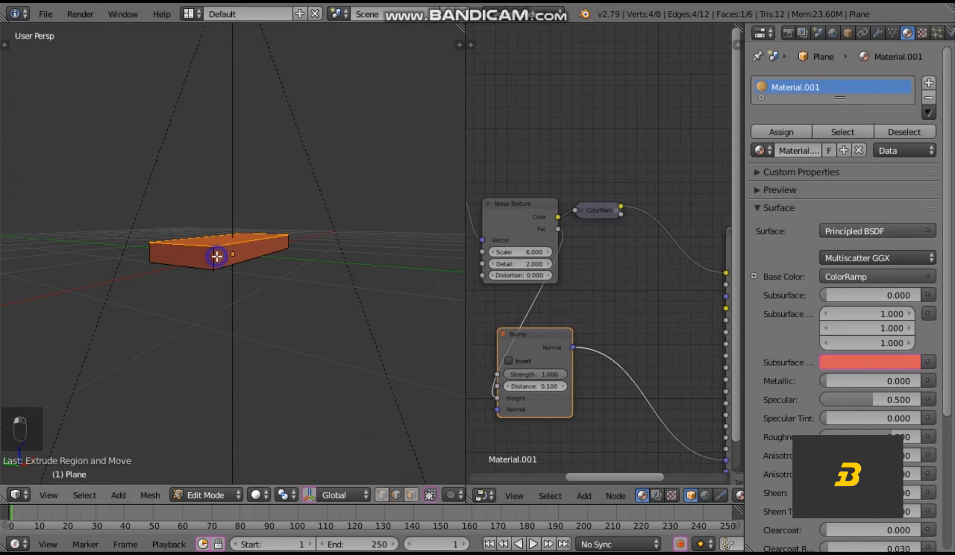
- Bevel the slab's four vertical corner edges with 21 segments to round the corners, then return to Object Mode
right_click(205, 282)
middle_click_drag(208, 305, 274, 278)
right_click(262, 275, "shift")
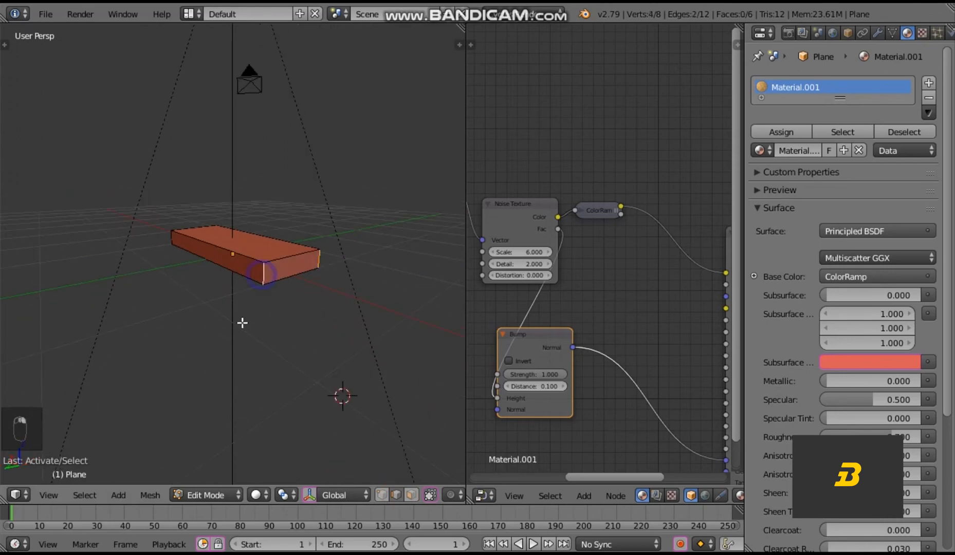
middle_click_drag(367, 345, 172, 266)
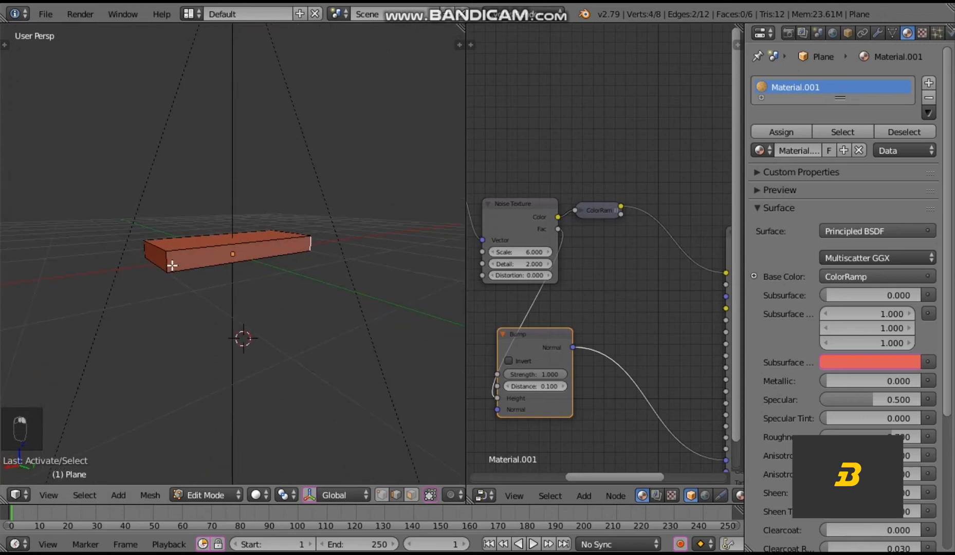
right_click(165, 260, "shift")
middle_click_drag(362, 376, 315, 305)
right_click(276, 263, "shift")
middle_click_drag(324, 310, 317, 316)
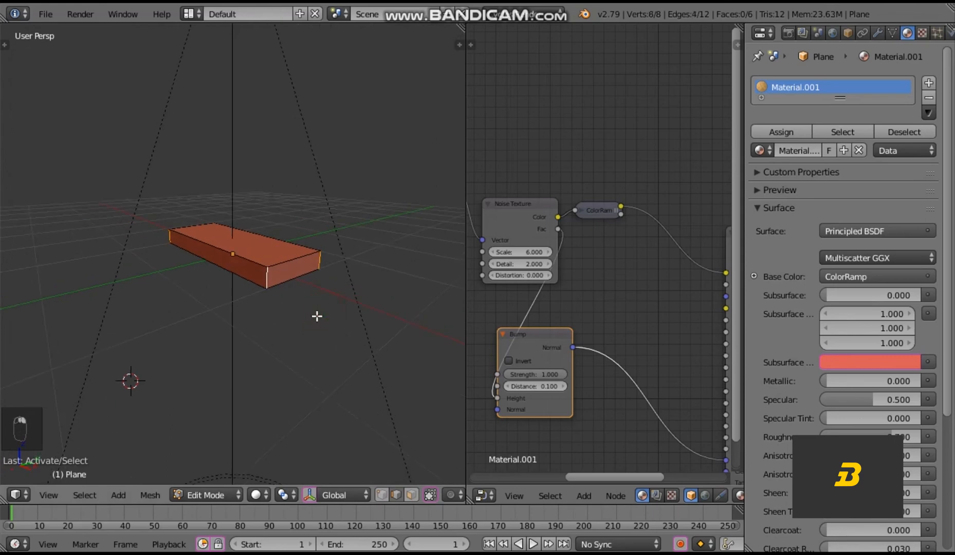
key("ctrl+b")
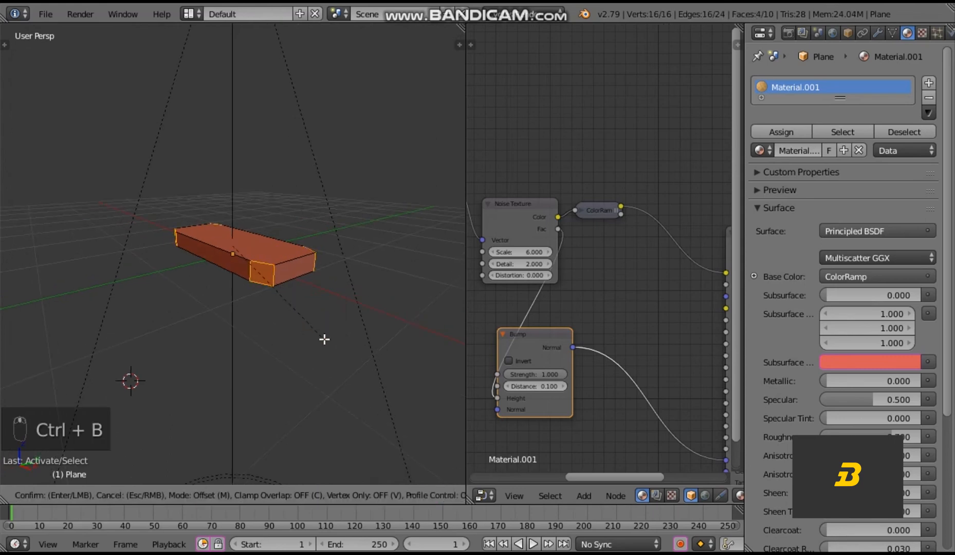
scroll(324, 339, "up", 8)
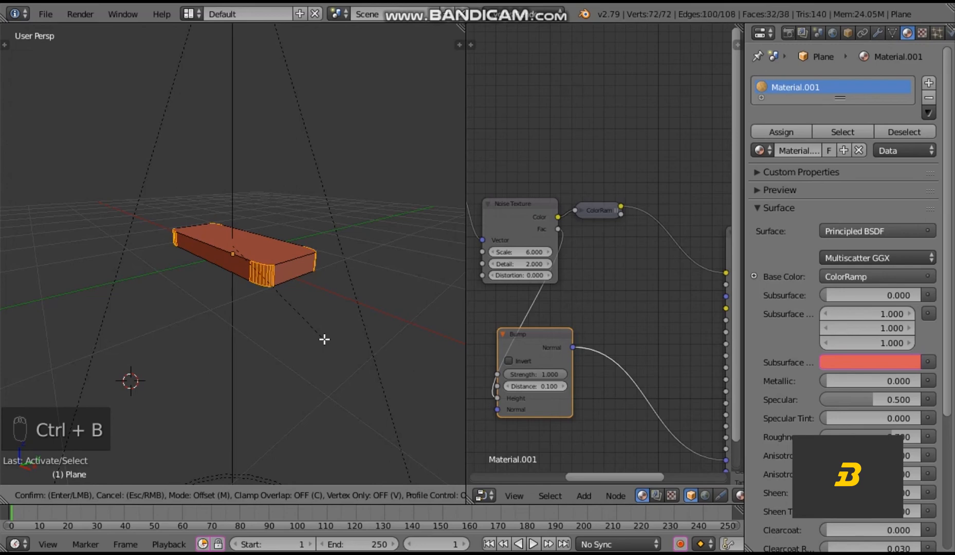
scroll(324, 339, "up", 12)
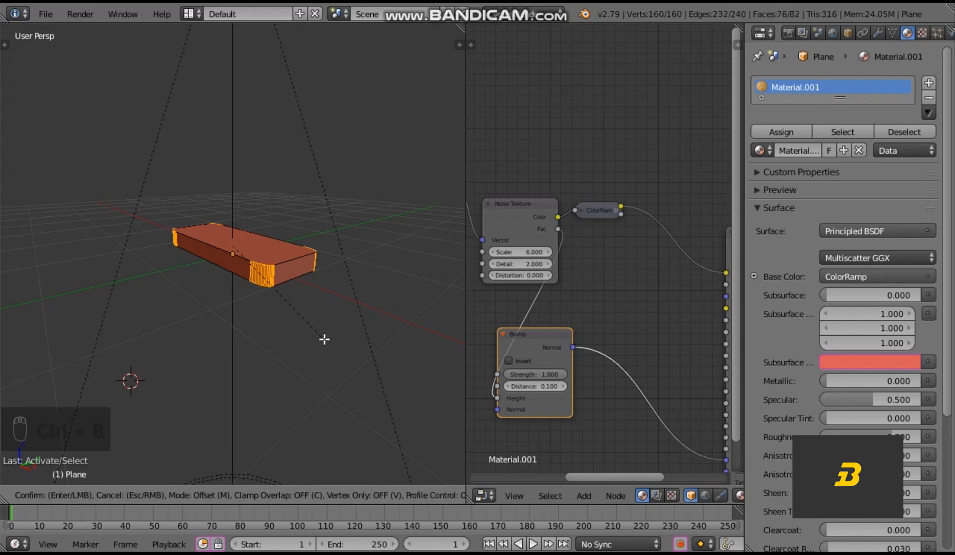
left_click(324, 339)
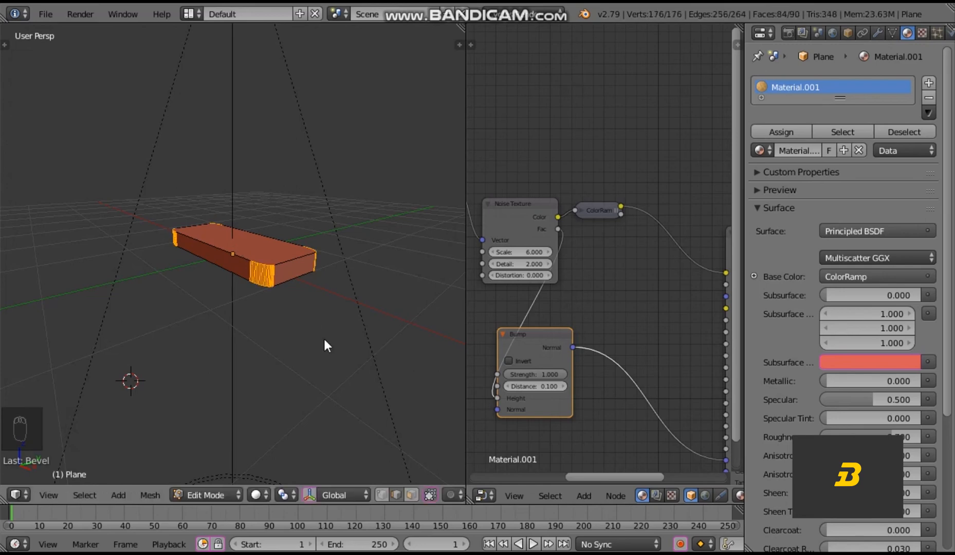
key("Tab")
middle_click_drag(315, 378, 156, 366)
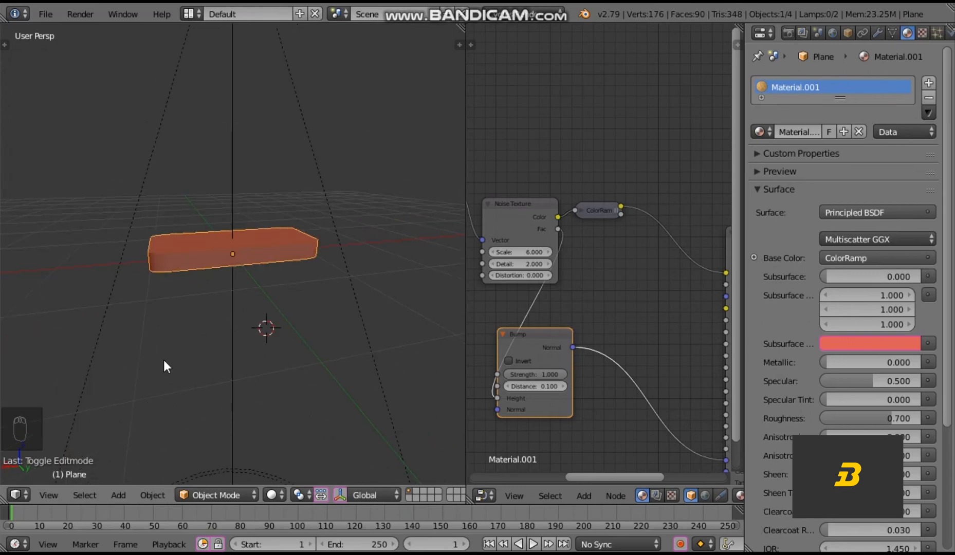
- Snap the 3D cursor to the centre of the scene
key("shift+a")
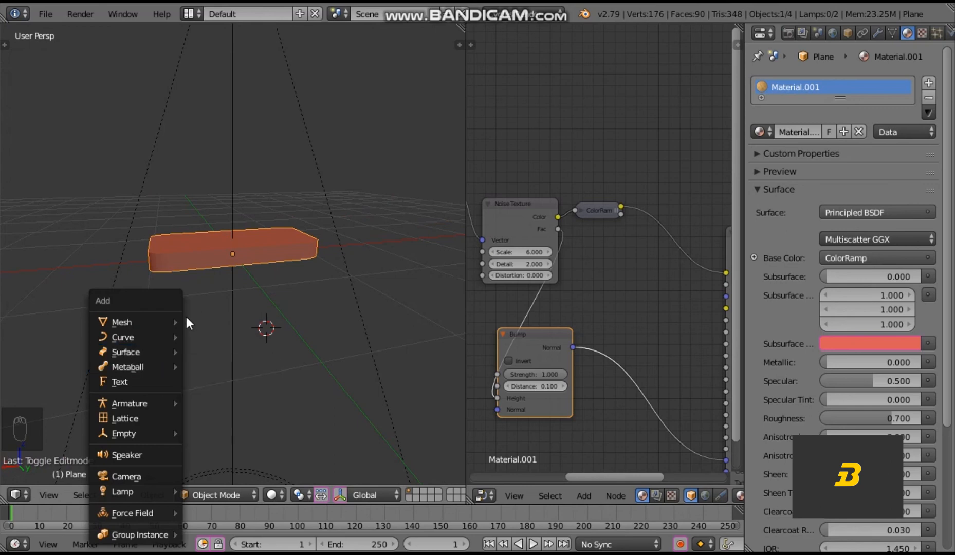
key("Escape")
key("shift+s")
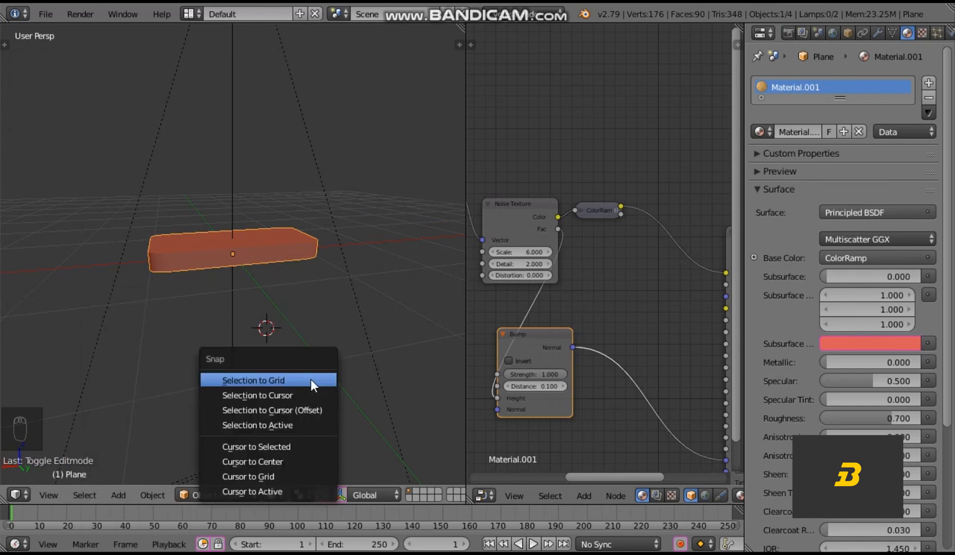
left_click(254, 462)
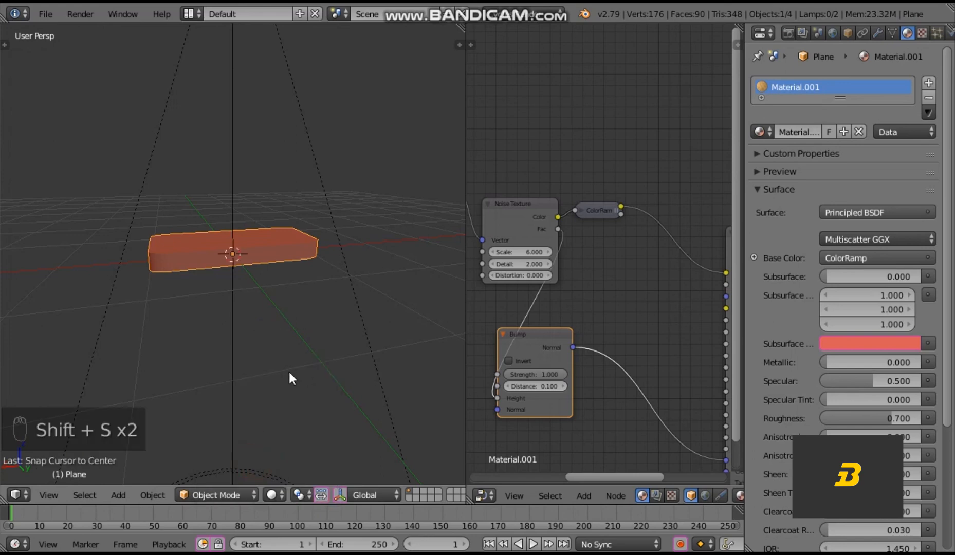
- Add a new plane at the 3D cursor, scale it up about 2.66 times as a floor, and show the rendered preview
key("a")
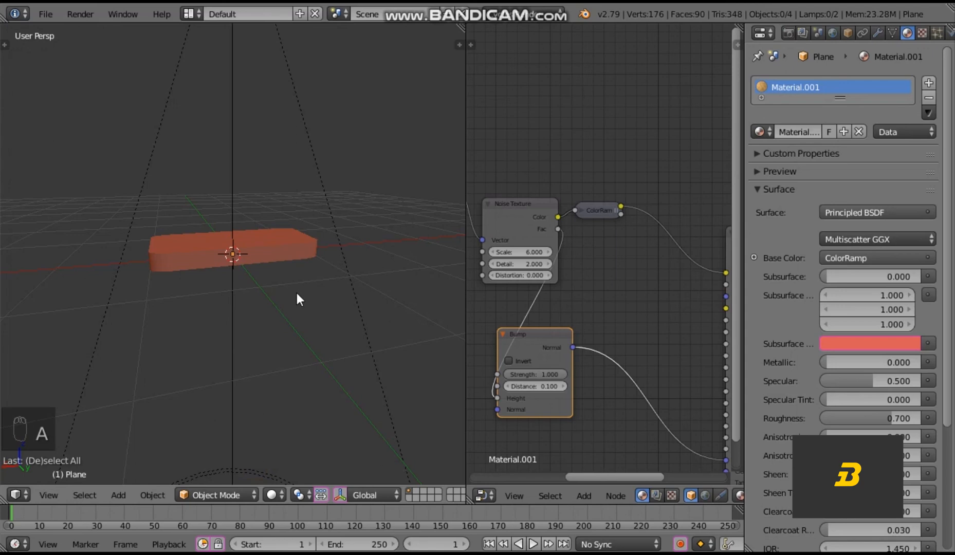
key("shift+a")
mouse_move(299, 301)
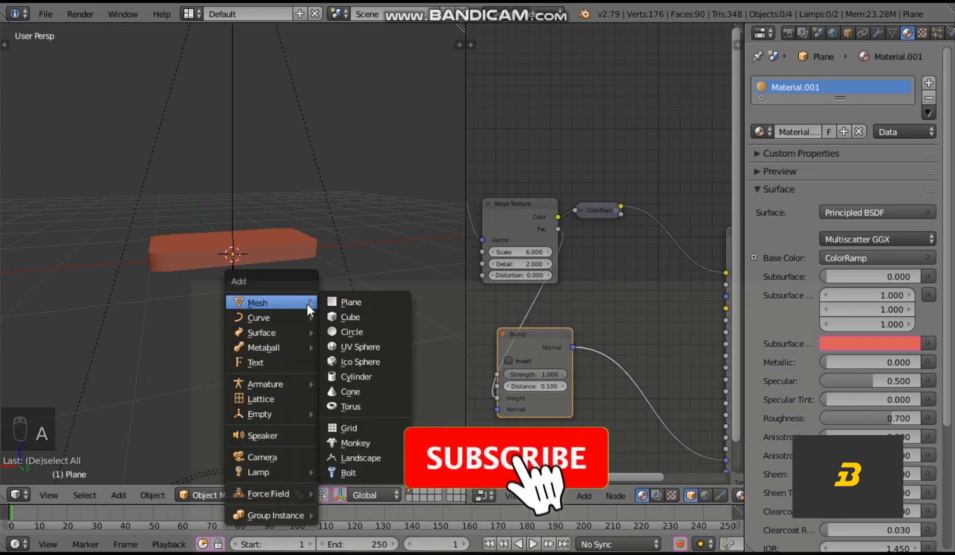
left_click(341, 307)
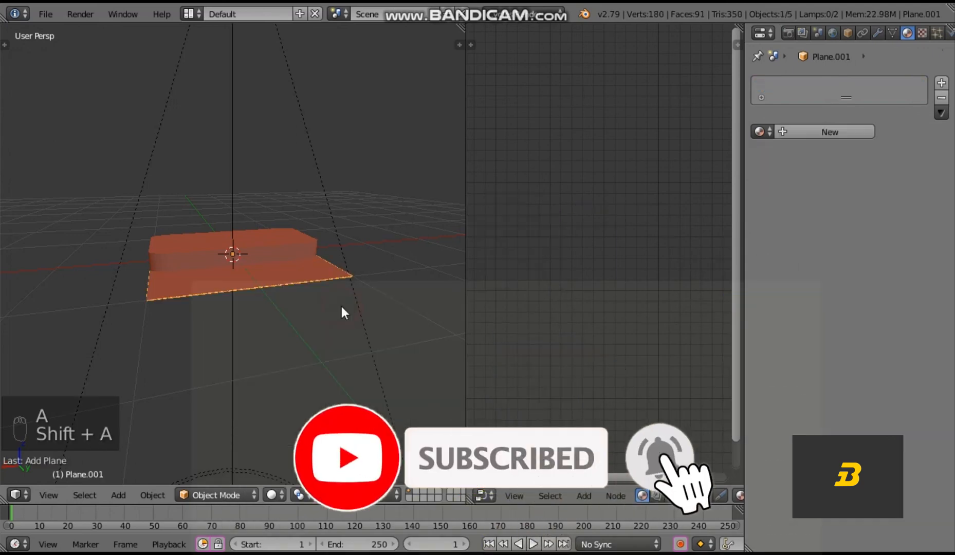
key("s")
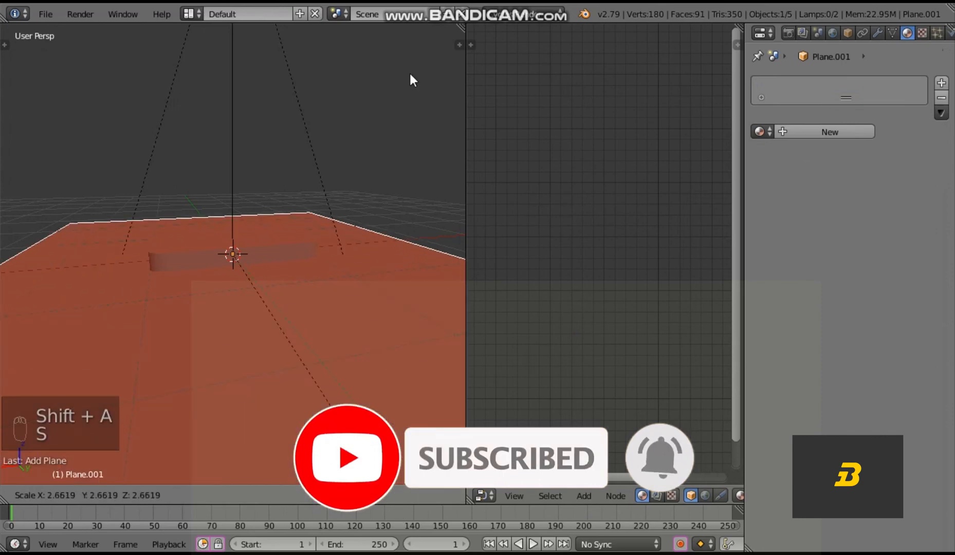
left_click(411, 77)
middle_click_drag(379, 196, 383, 274)
key("shift+z")
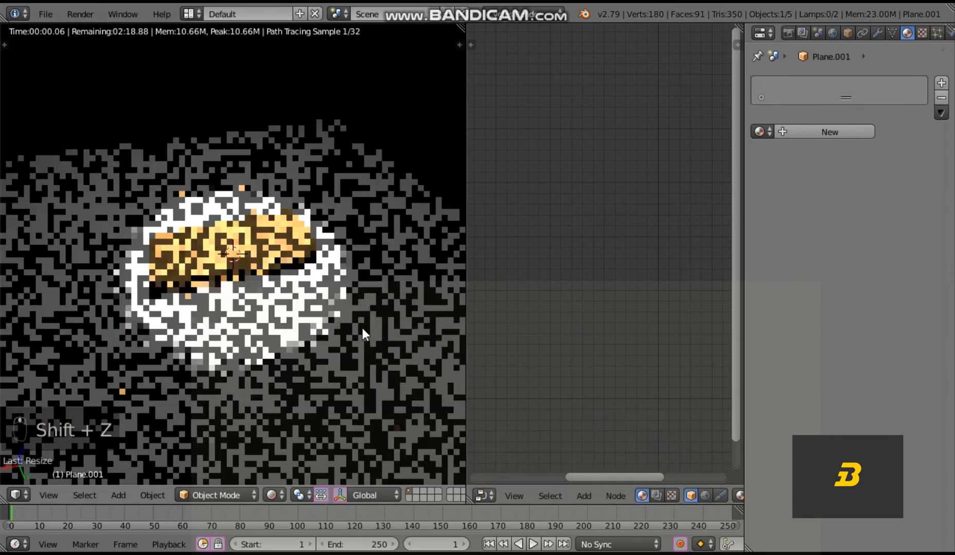